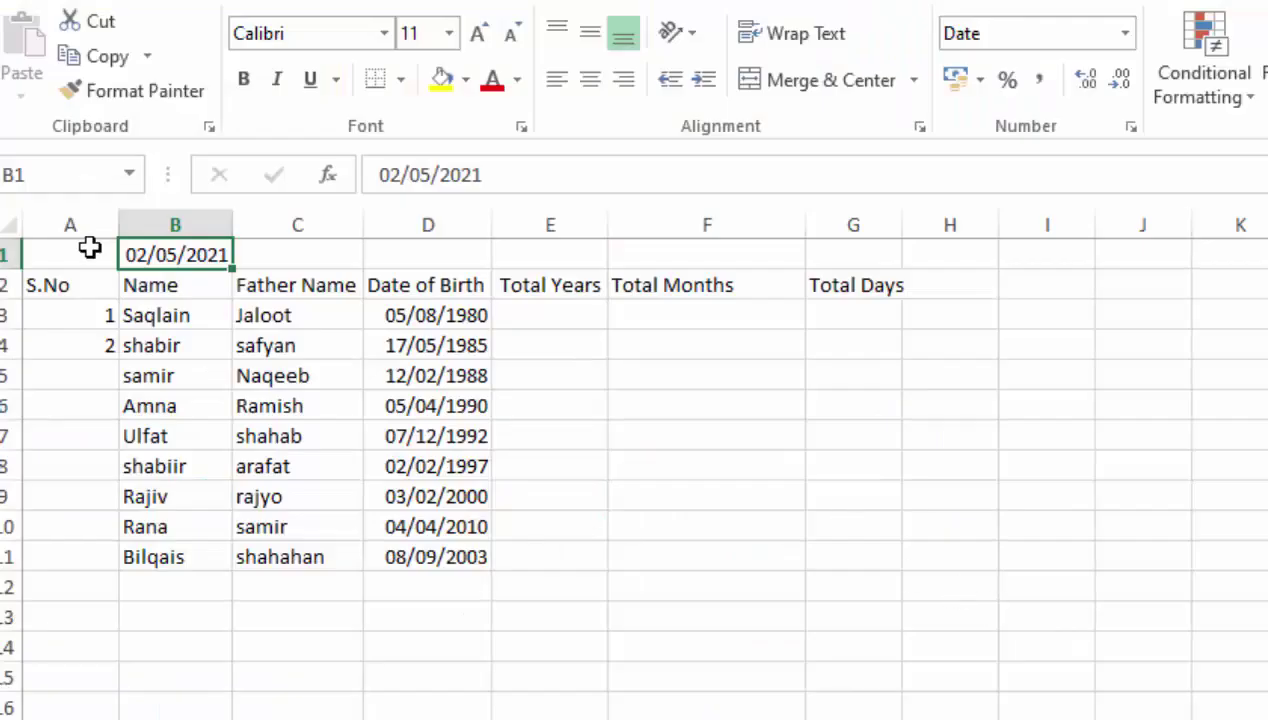
# Clear the date from cell B1 above the table
pyautogui.click(105, 260)
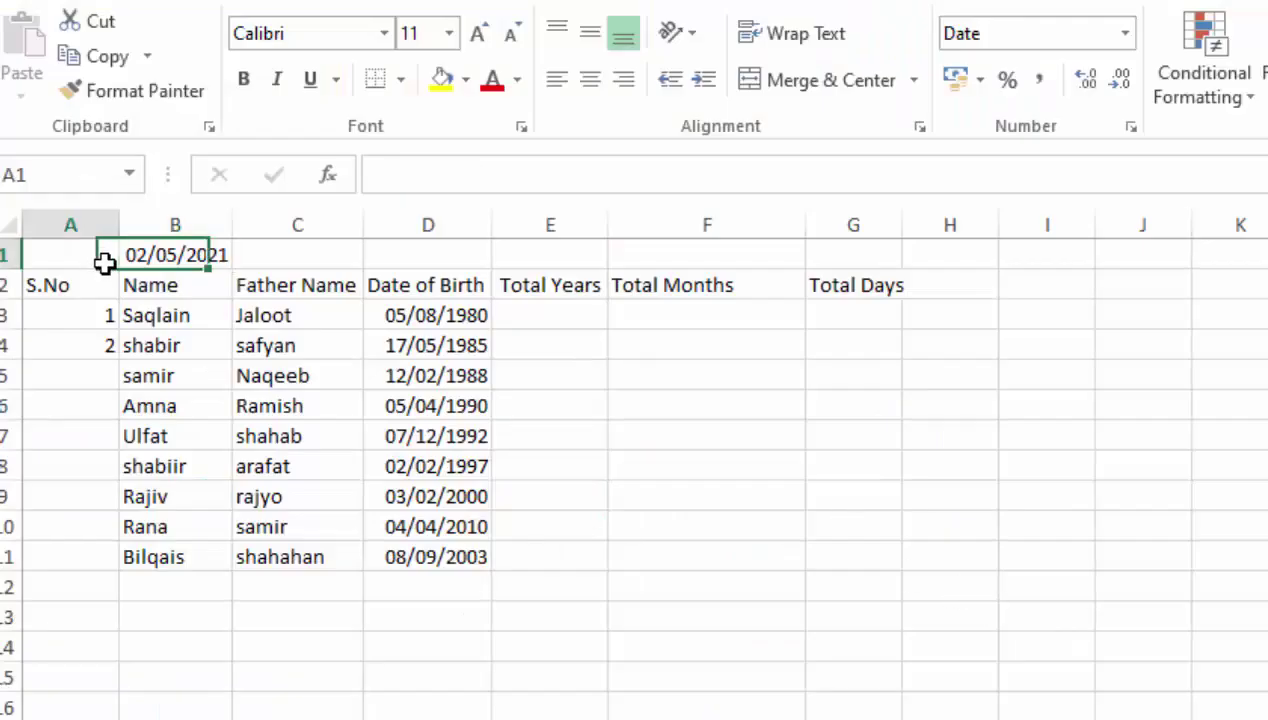
pyautogui.click(168, 256)
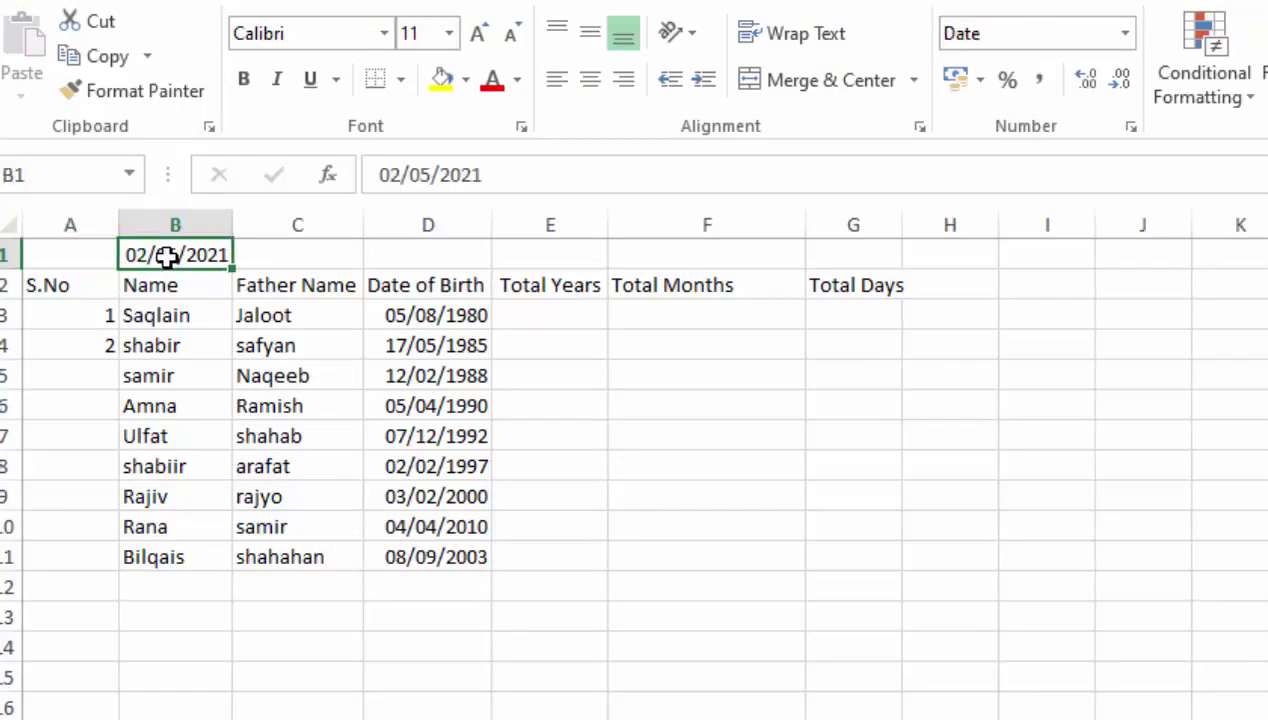
pyautogui.press('Delete')
pyautogui.hotkey('ctrl', 'End')
# Increase the font size of the whole table in A2:G11 to 18
pyautogui.moveTo(105, 283); pyautogui.dragTo(827, 554)
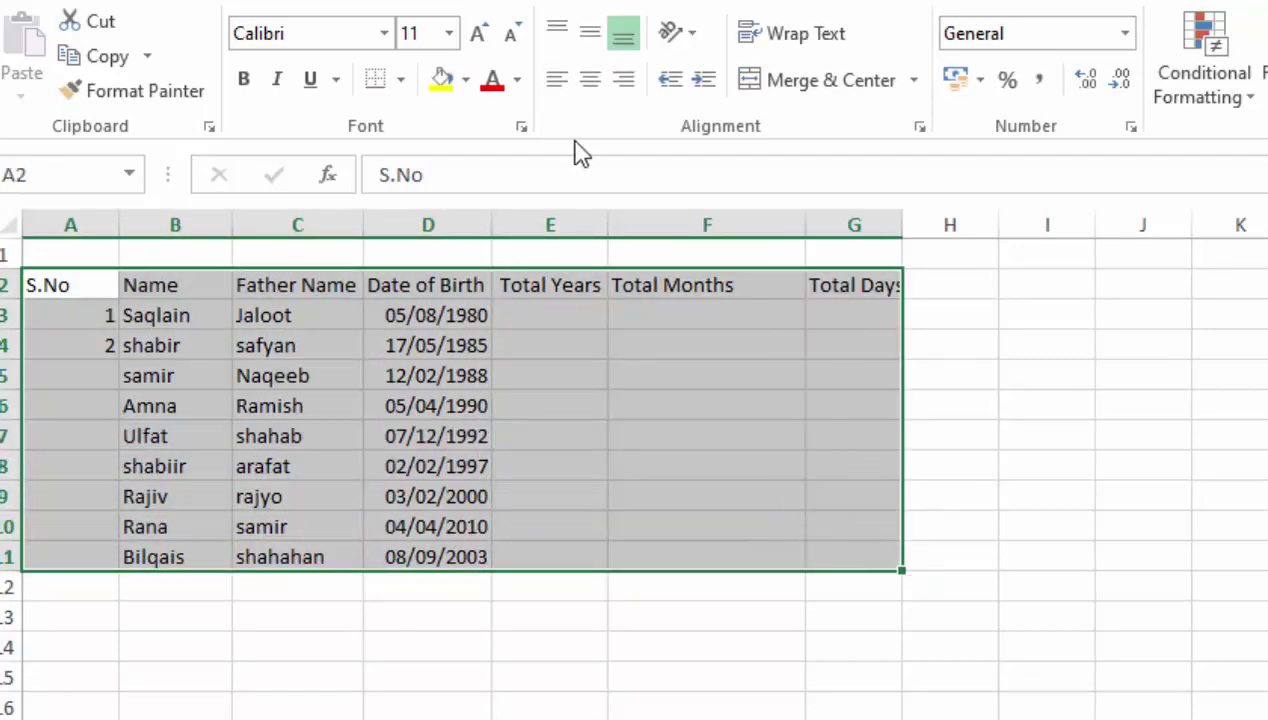
pyautogui.click(479, 38)
pyautogui.click(479, 38)
pyautogui.click(479, 38)
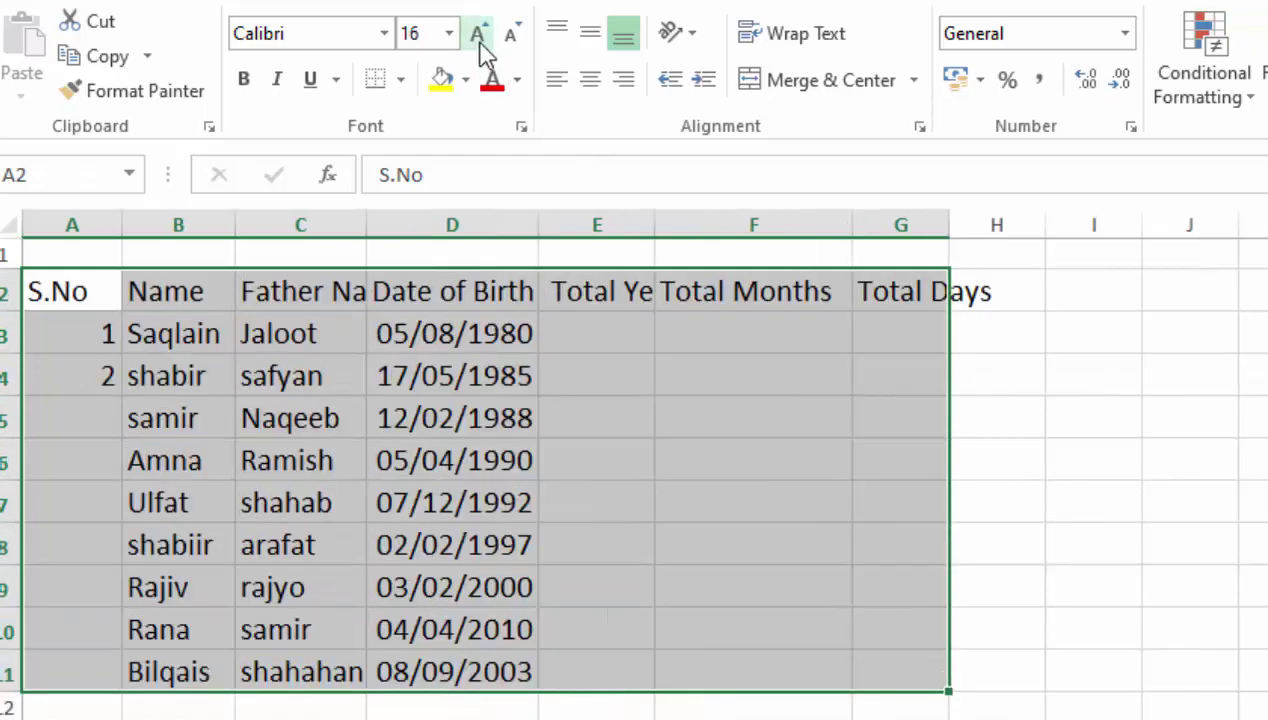
pyautogui.click(479, 38)
# AutoFit the Father Name, Total Years, Total Months and Total Days columns to their enlarged text
pyautogui.doubleClick(557, 224)
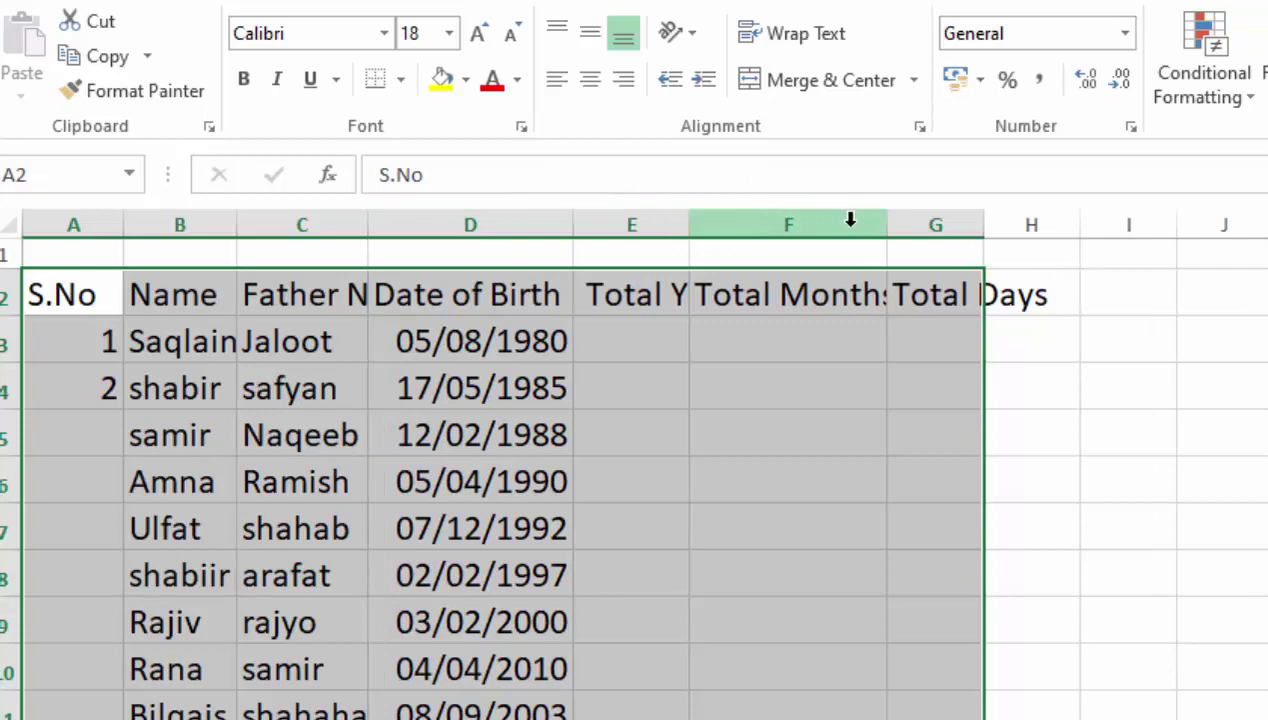
pyautogui.doubleClick(885, 224)
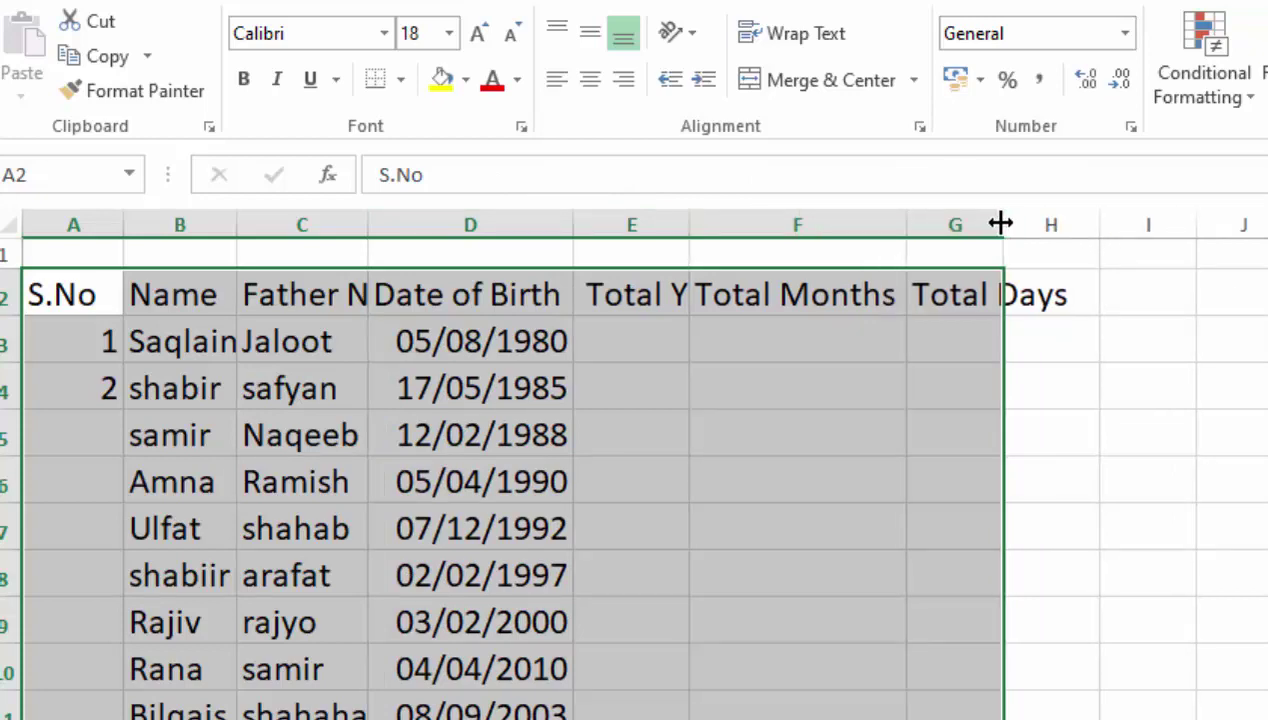
pyautogui.doubleClick(1001, 224)
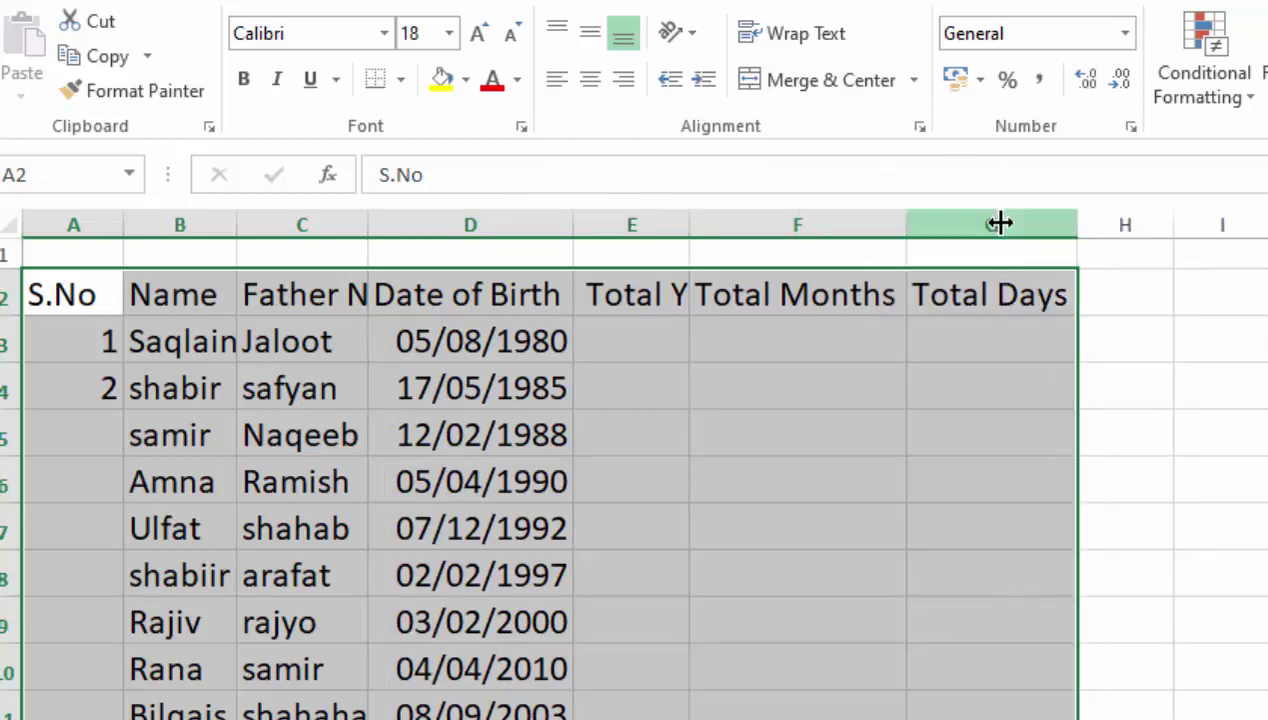
pyautogui.doubleClick(689, 226)
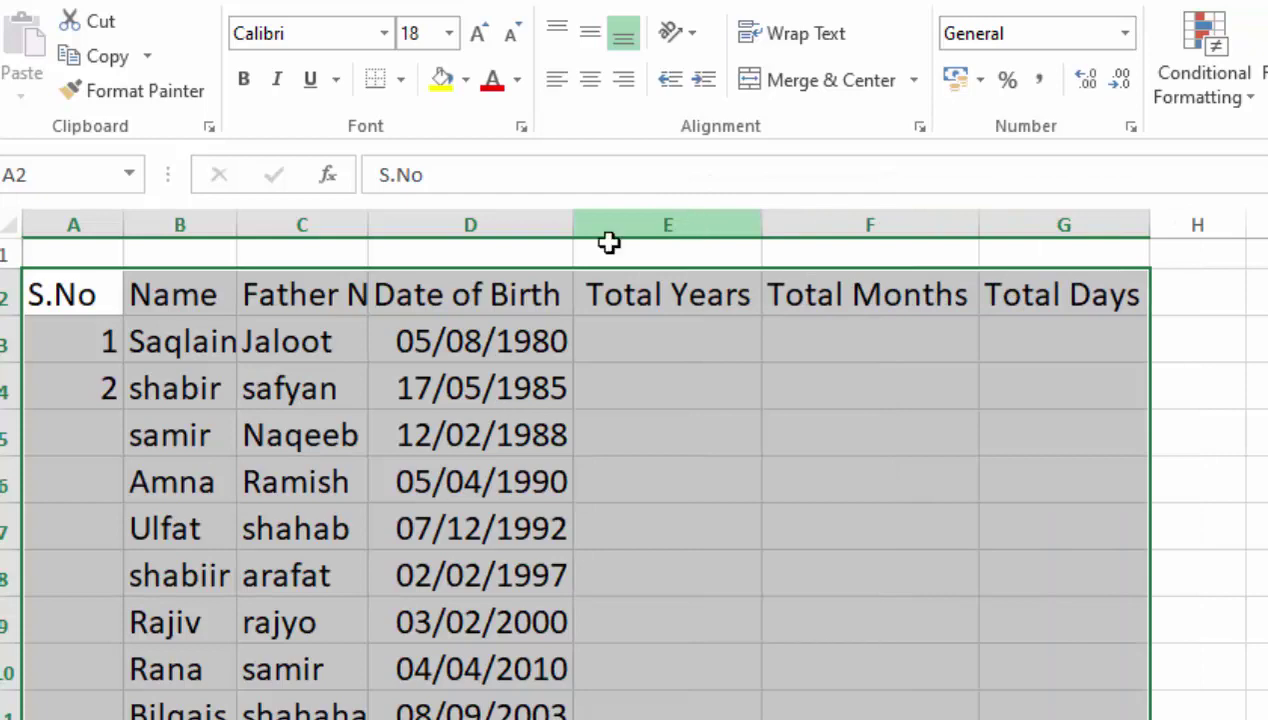
pyautogui.doubleClick(358, 231)
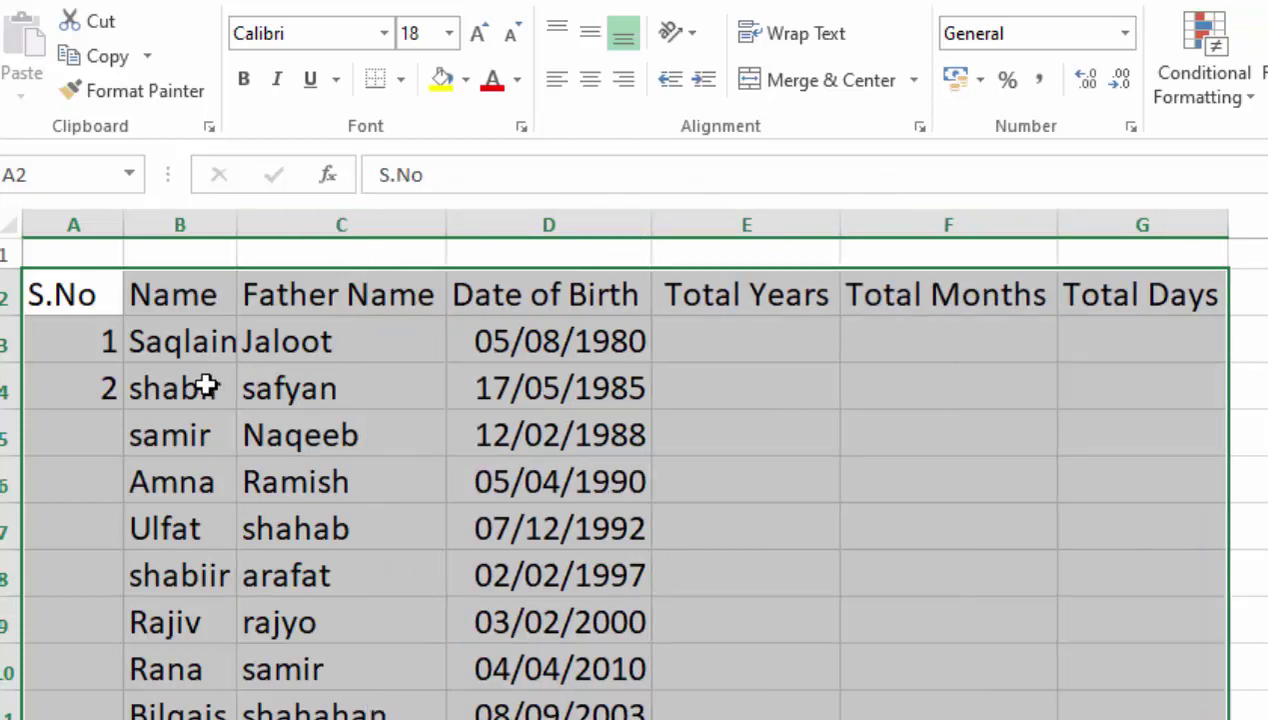
# Increase the font size of the header row A2:G2 to 22
pyautogui.click(96, 288)
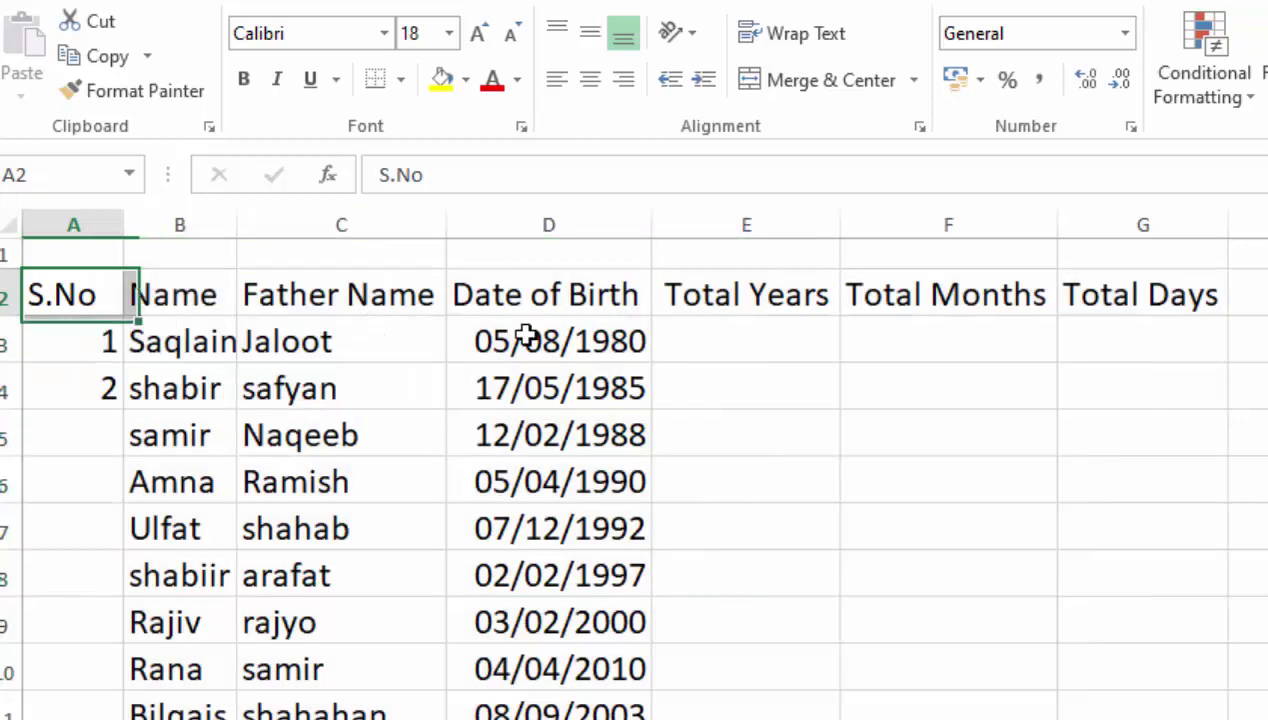
pyautogui.moveTo(80, 295); pyautogui.dragTo(1065, 297)
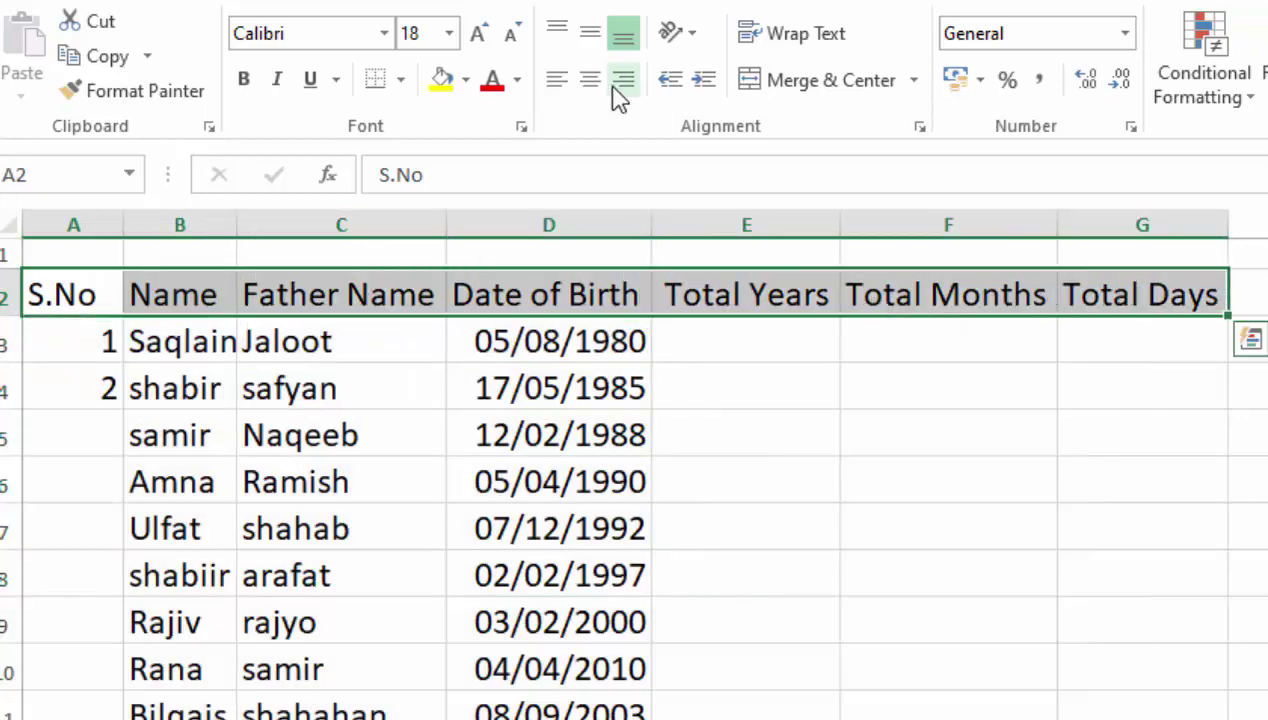
pyautogui.click(482, 36)
pyautogui.click(482, 36)
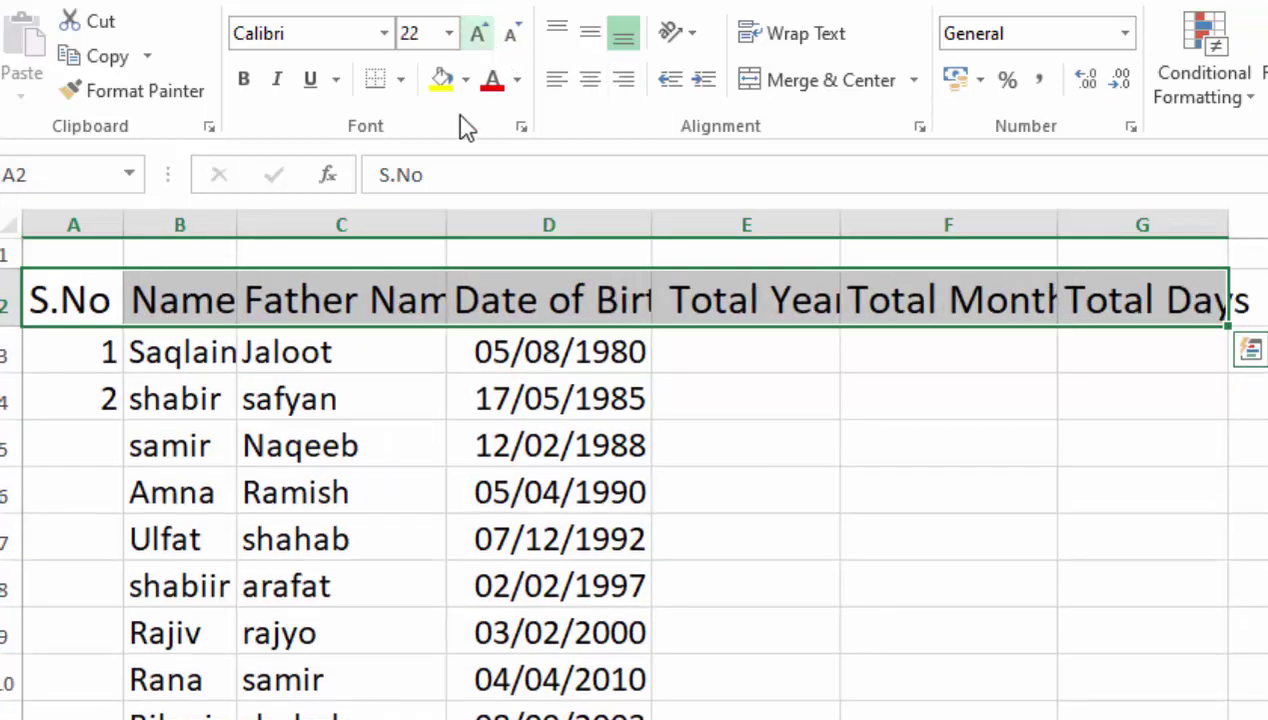
# AutoFit columns C through F so that the enlarged headers fit
pyautogui.doubleClick(445, 228)
pyautogui.doubleClick(693, 228)
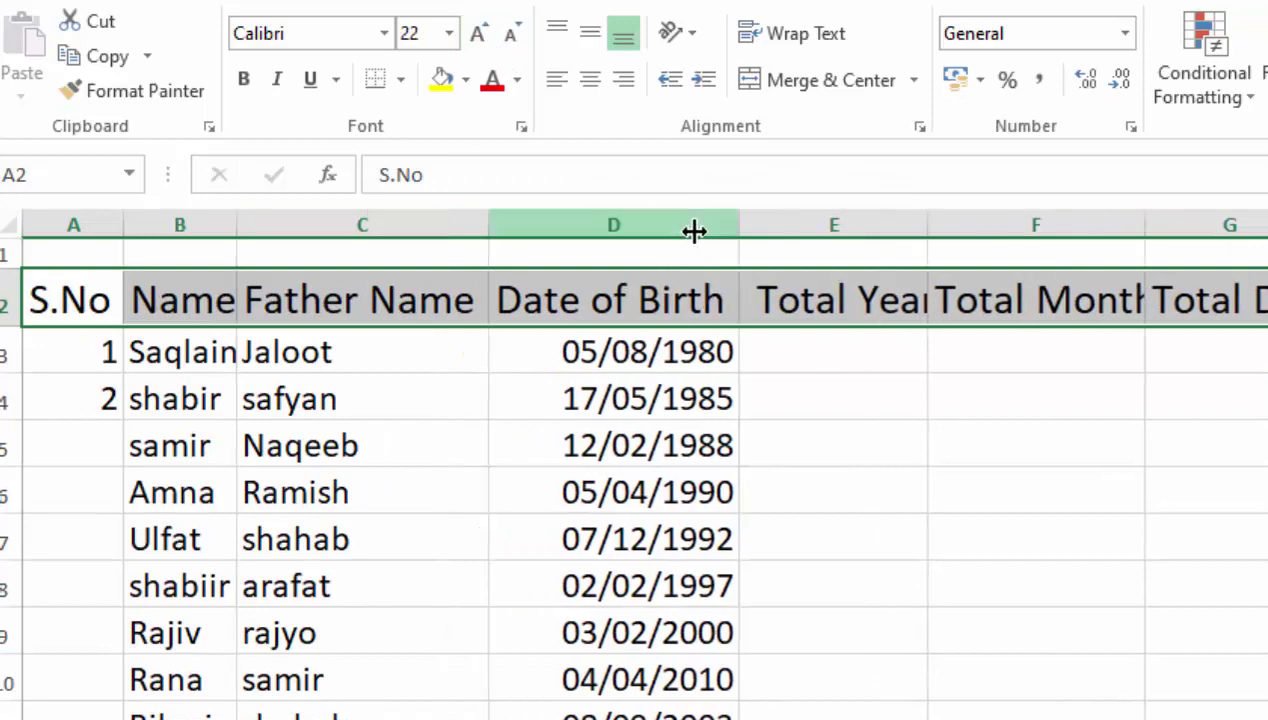
pyautogui.doubleClick(937, 224)
pyautogui.click(855, 213)
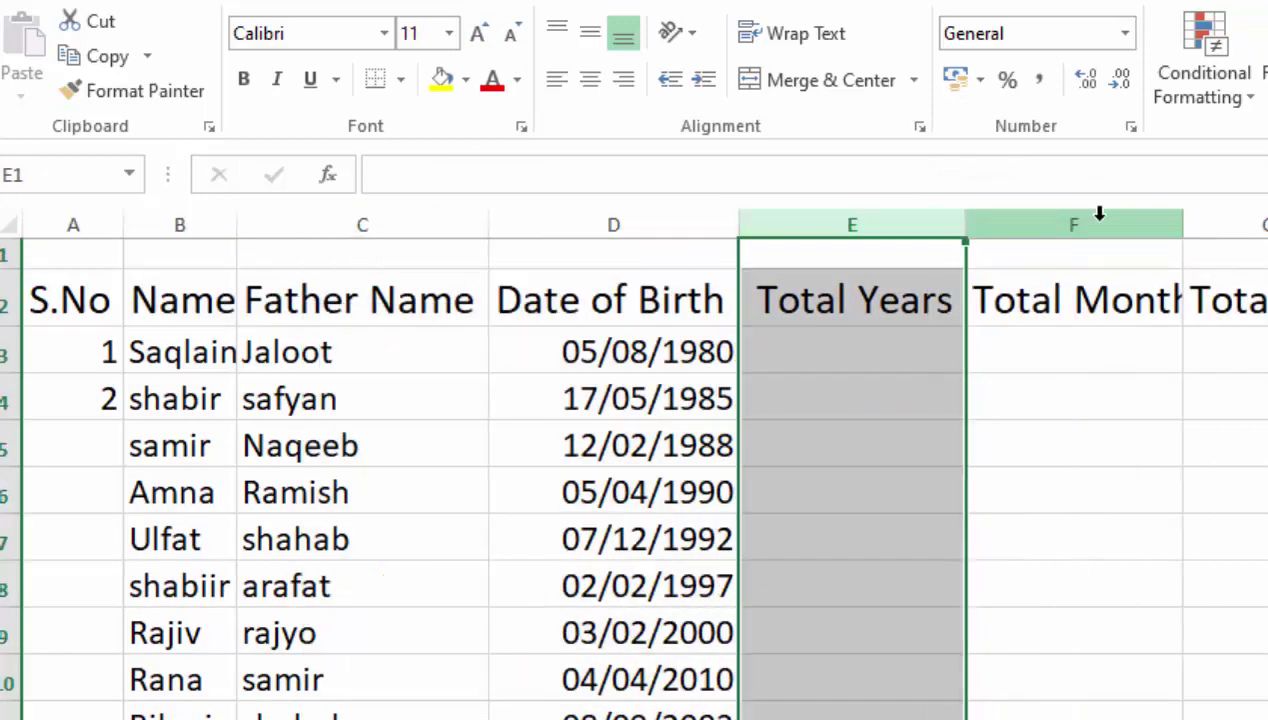
pyautogui.doubleClick(1187, 220)
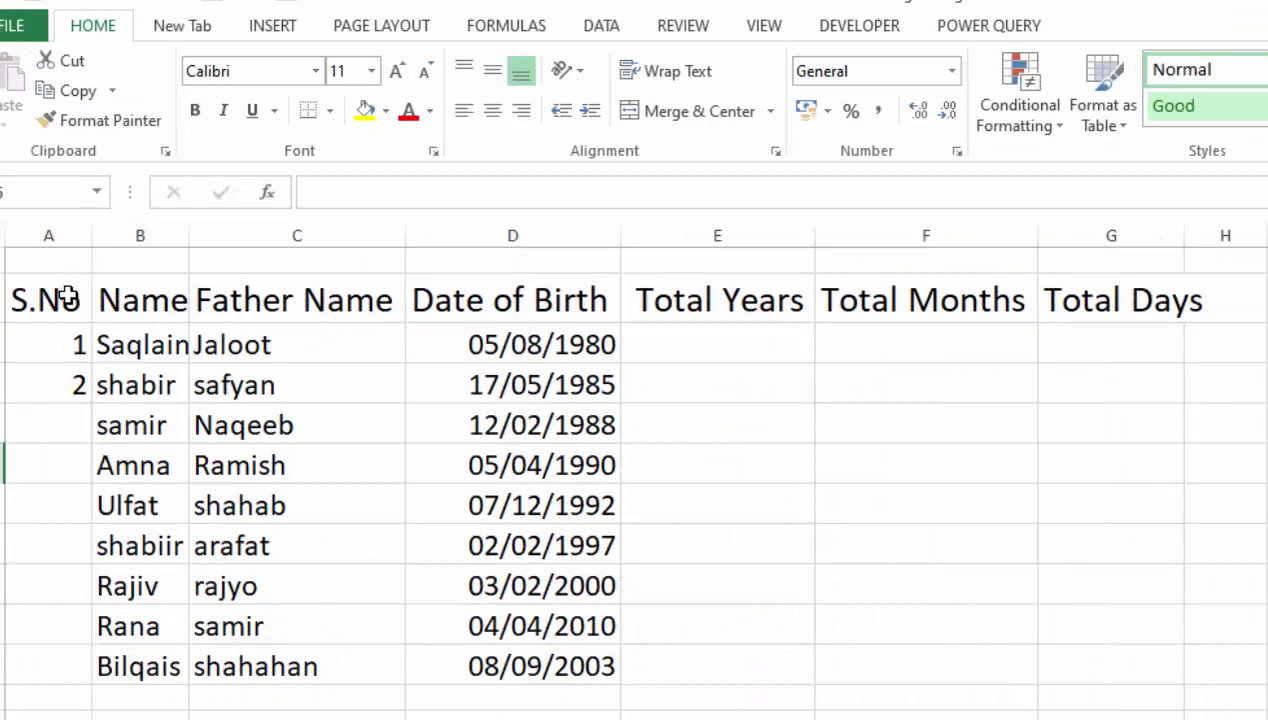
# Apply all borders and a thick box border around the table range A2:G11
pyautogui.moveTo(93, 300); pyautogui.dragTo(1072, 657)
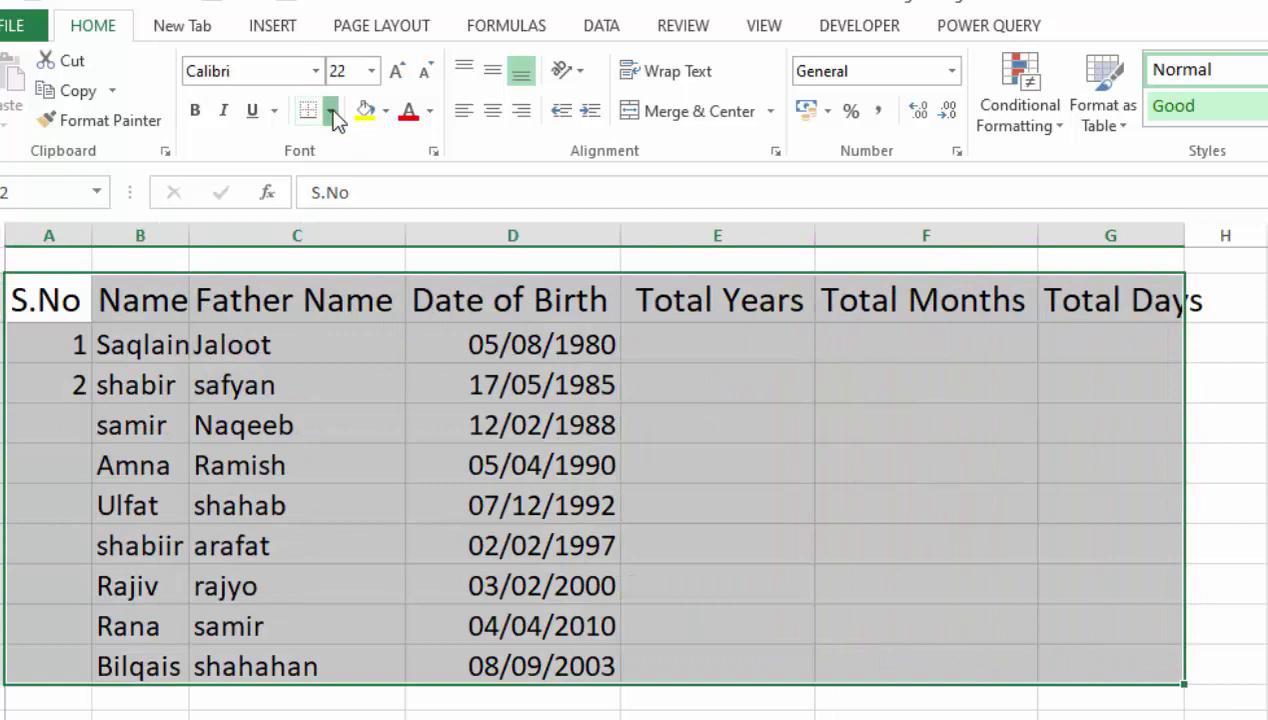
pyautogui.click(331, 112)
pyautogui.click(343, 332)
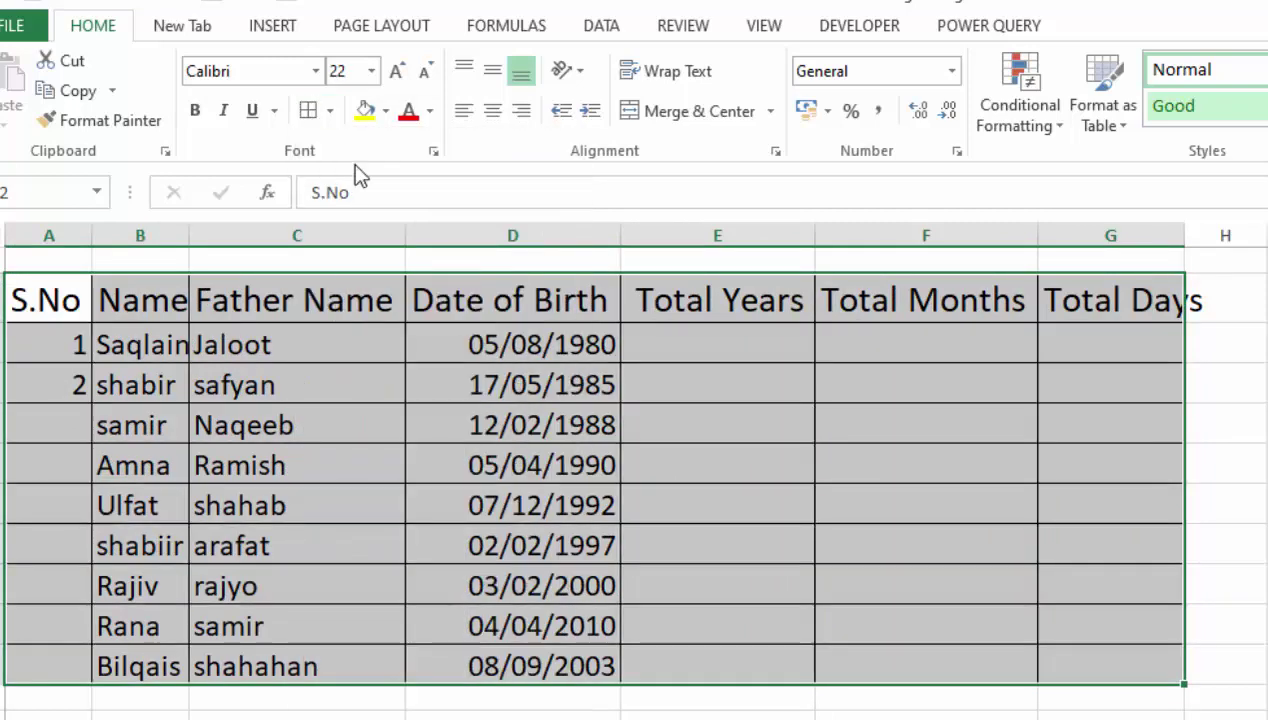
pyautogui.click(331, 111)
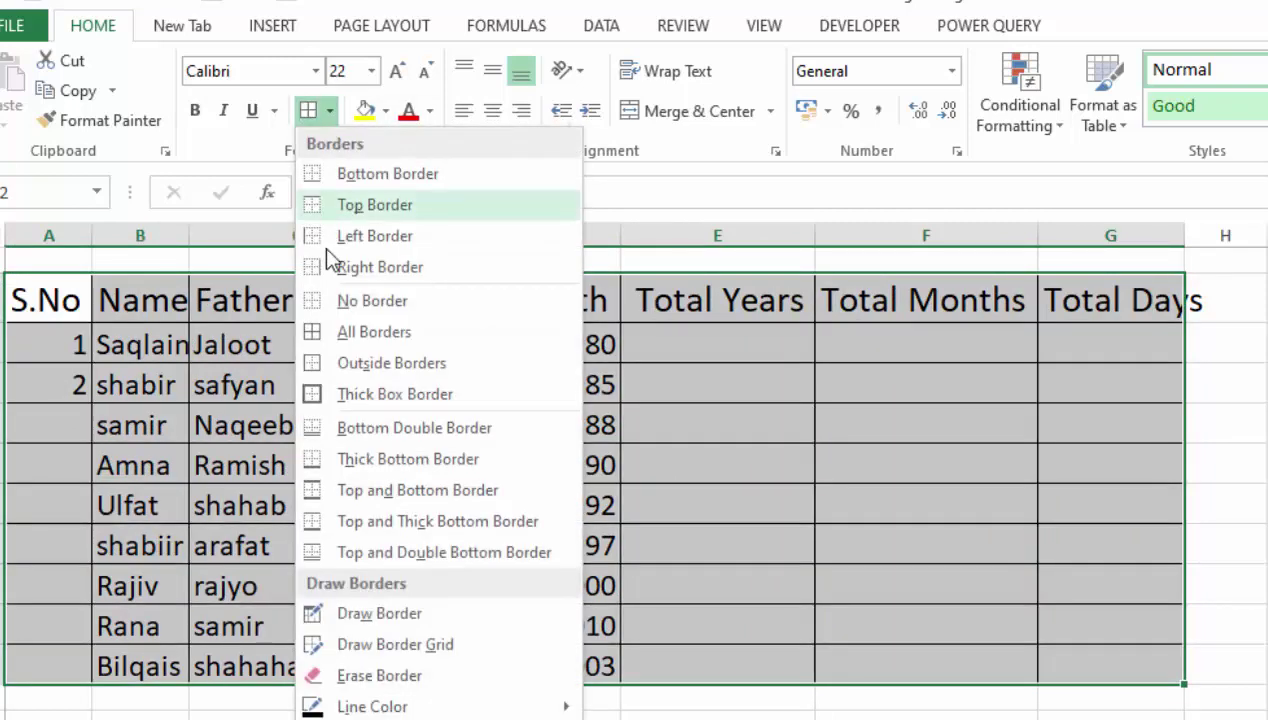
pyautogui.click(345, 395)
pyautogui.click(717, 712)
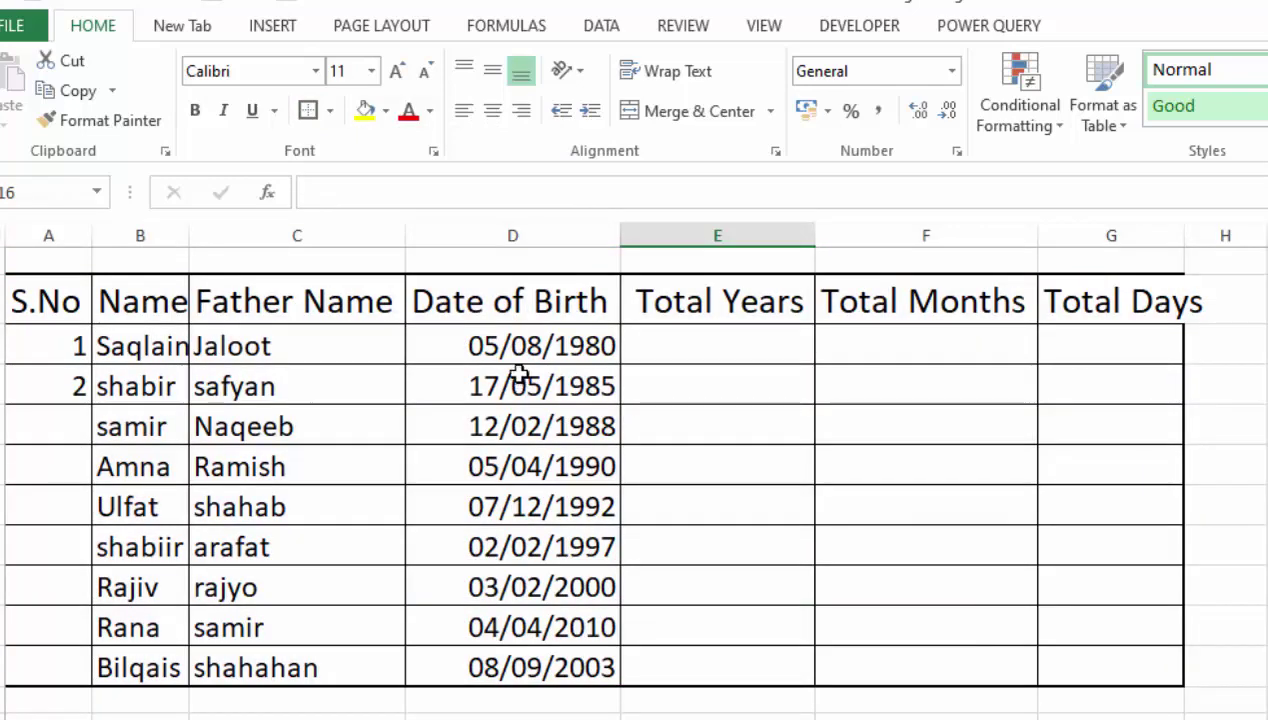
# Format the Date of Birth values in D3:D11 in day-month-year style with abbreviated month names, and center them
pyautogui.moveTo(525, 345); pyautogui.dragTo(533, 666)
pyautogui.hotkey('ctrl', 'shift', '3')
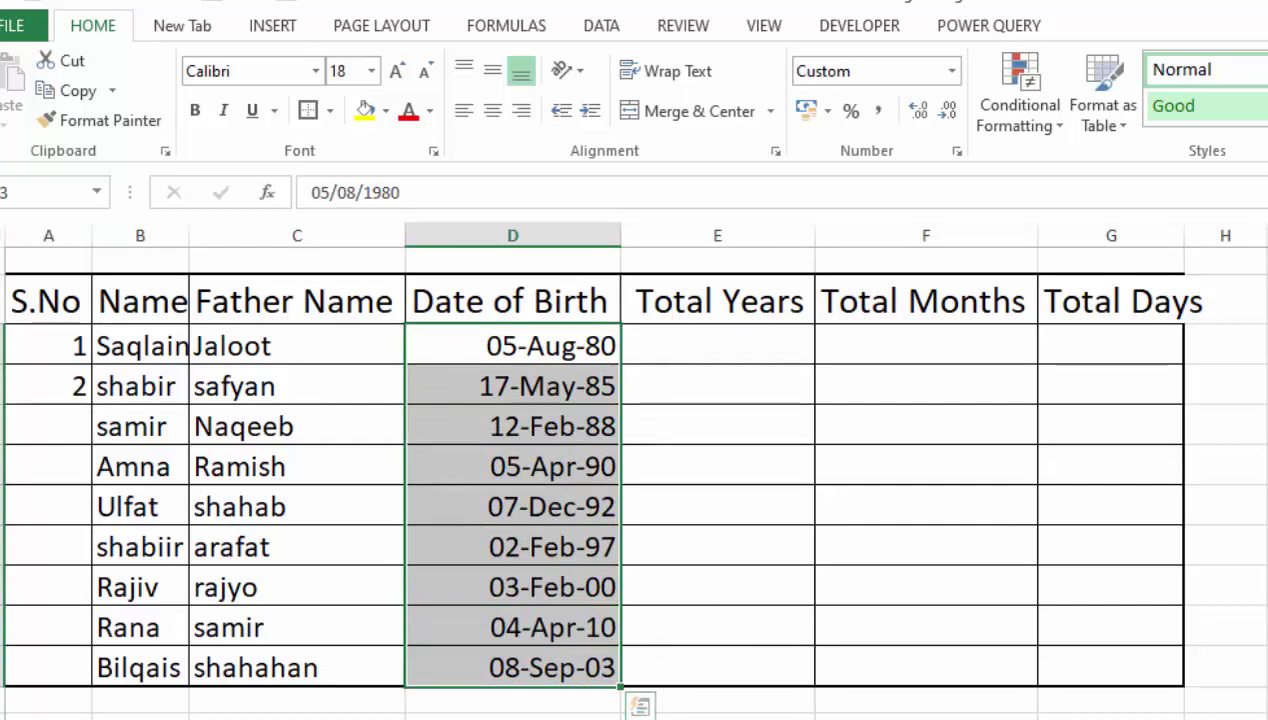
pyautogui.click(490, 113)
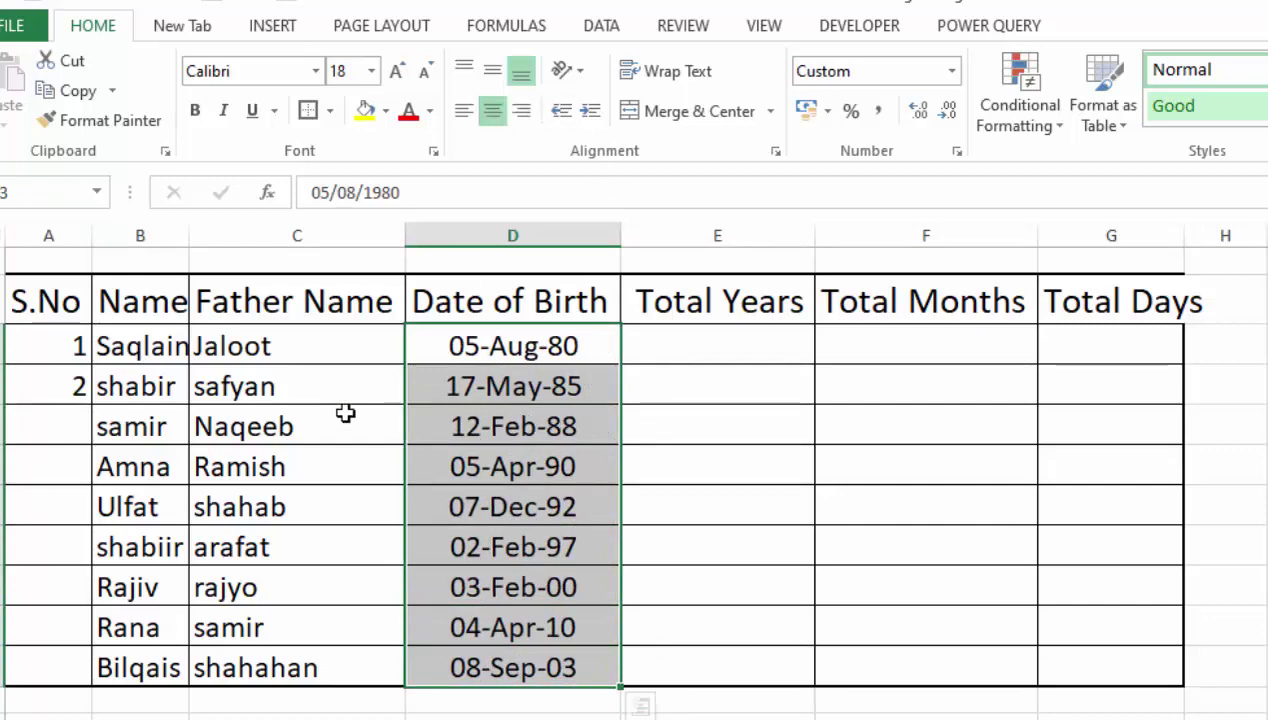
# AutoFit the Name and Total Days columns to their contents
pyautogui.doubleClick(189, 241)
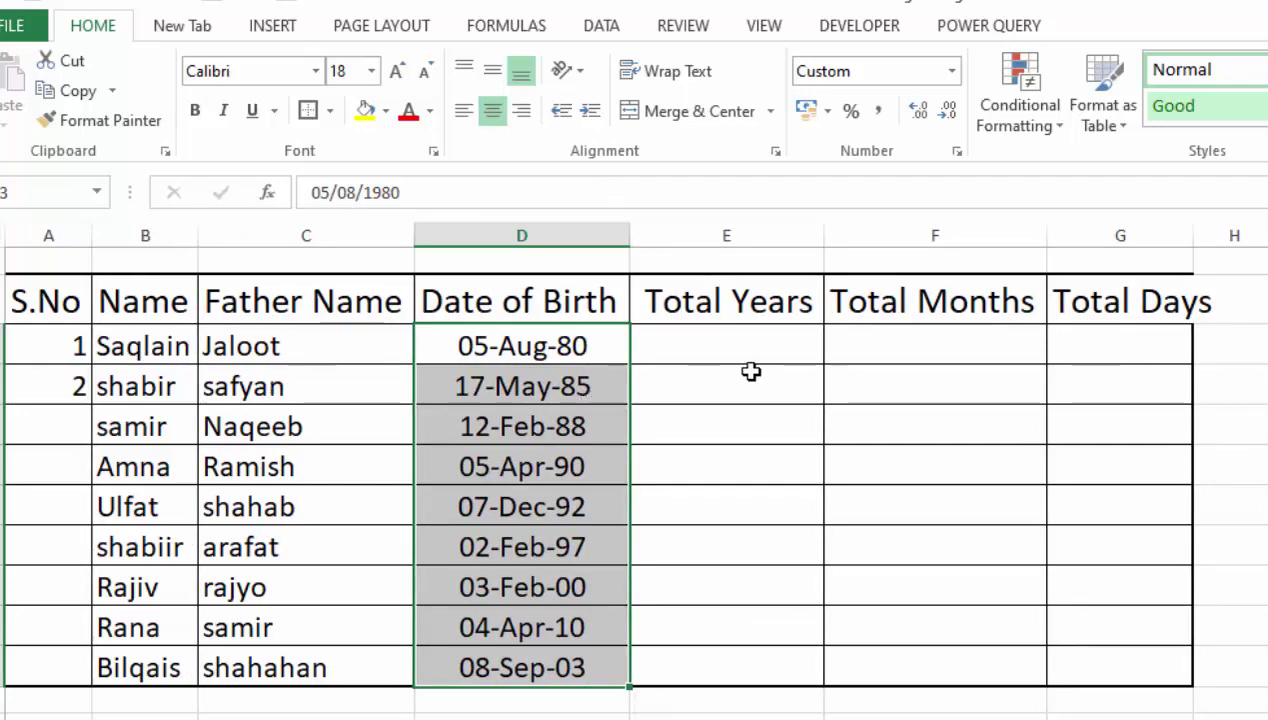
pyautogui.doubleClick(1201, 227)
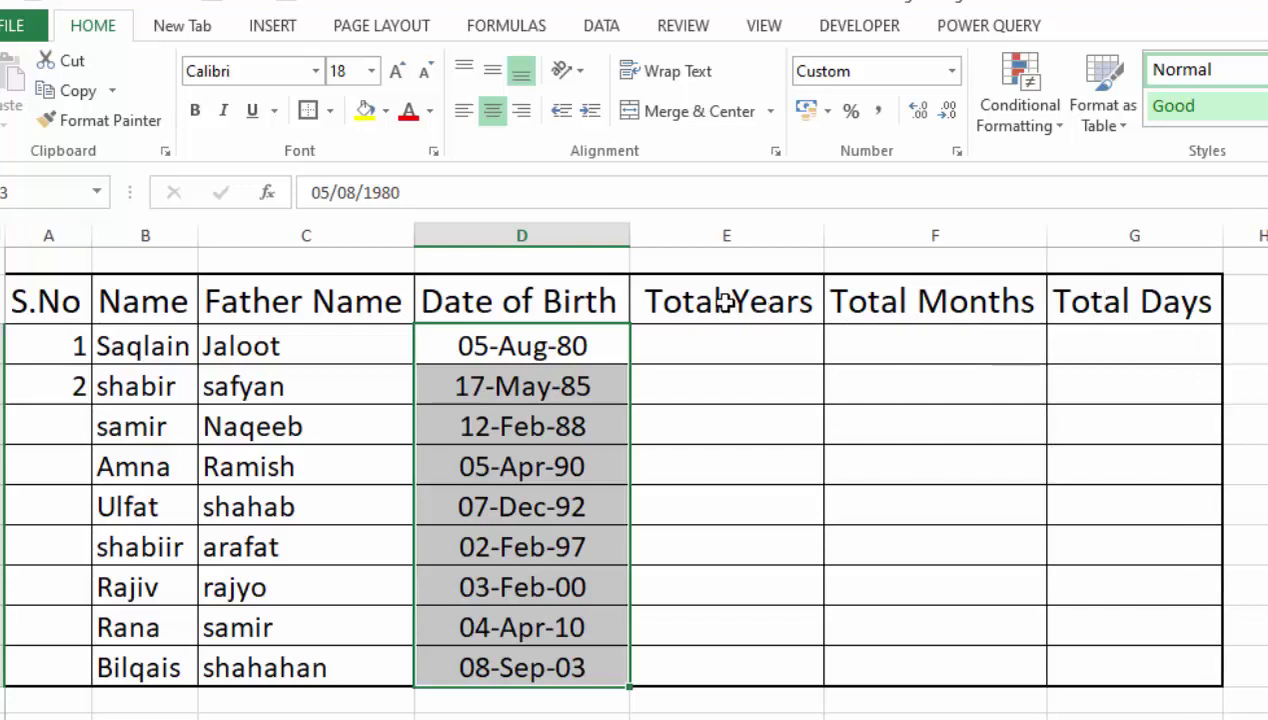
# Merge and center C1:F1 above the table and enter the title "Age Calculate in excel"
pyautogui.moveTo(365, 258); pyautogui.dragTo(920, 263)
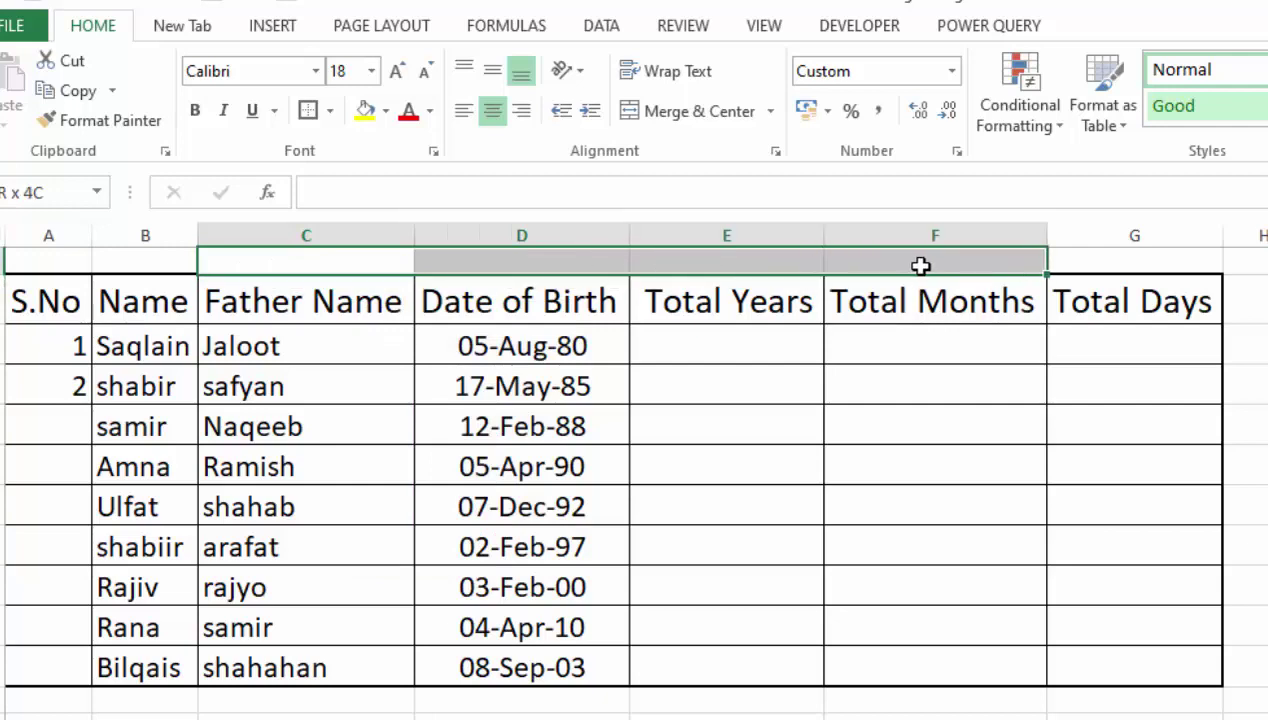
pyautogui.click(700, 114)
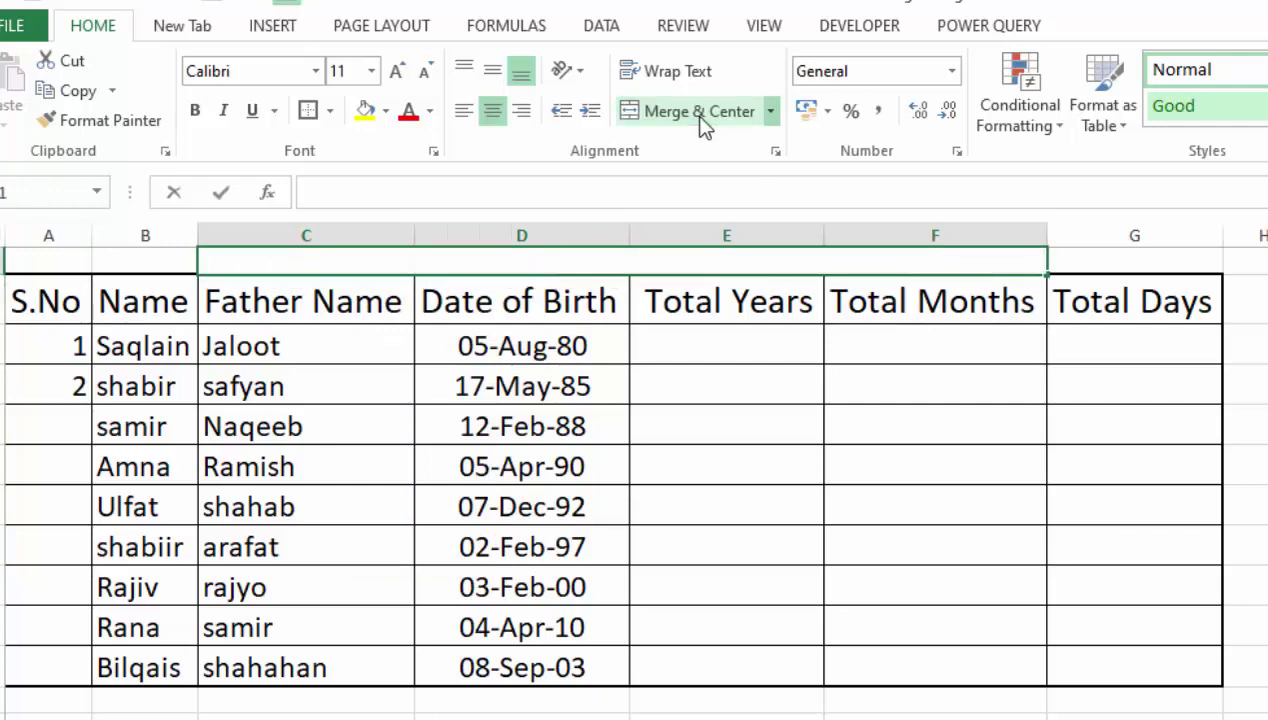
pyautogui.write('Aa')
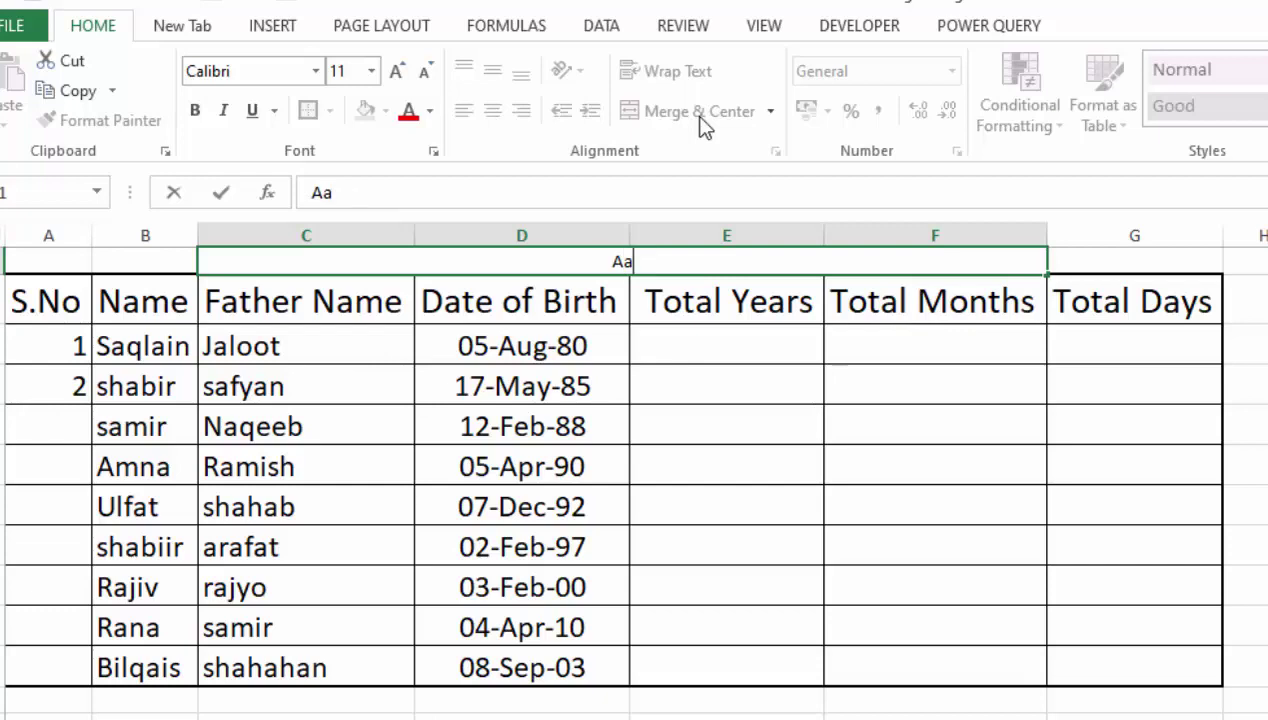
pyautogui.write('ge Calculate')
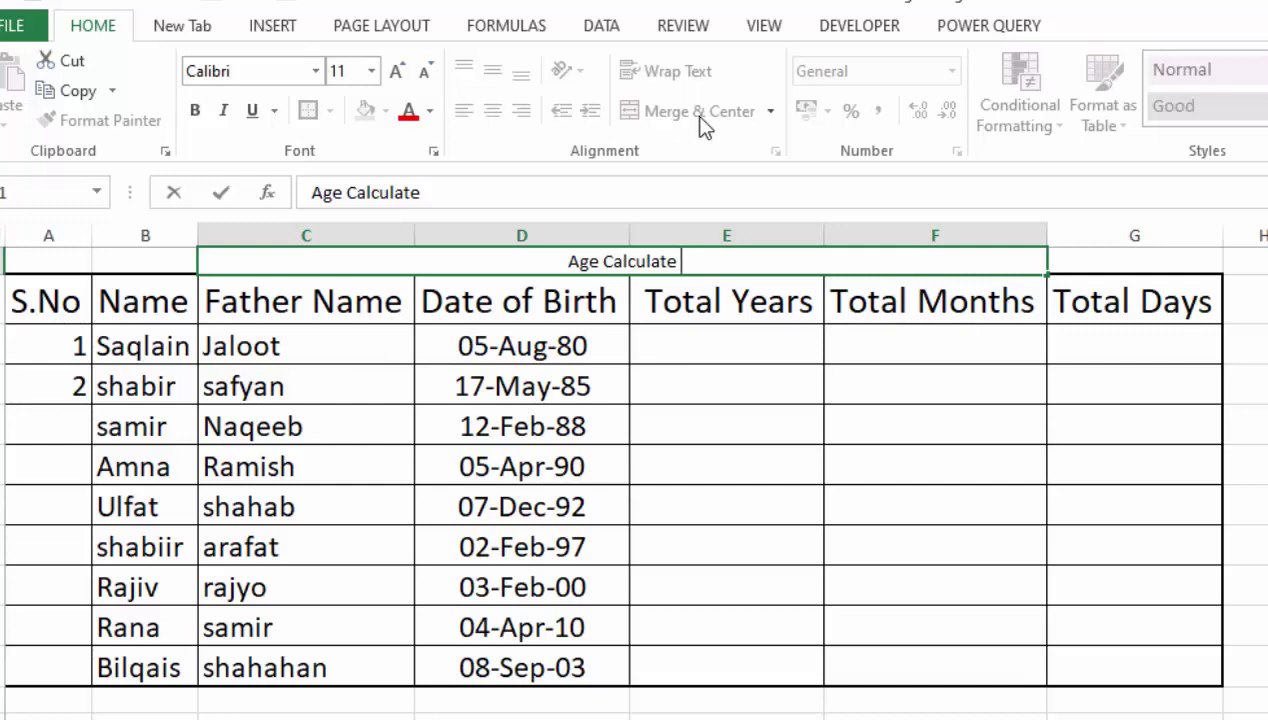
pyautogui.write(' in excel')
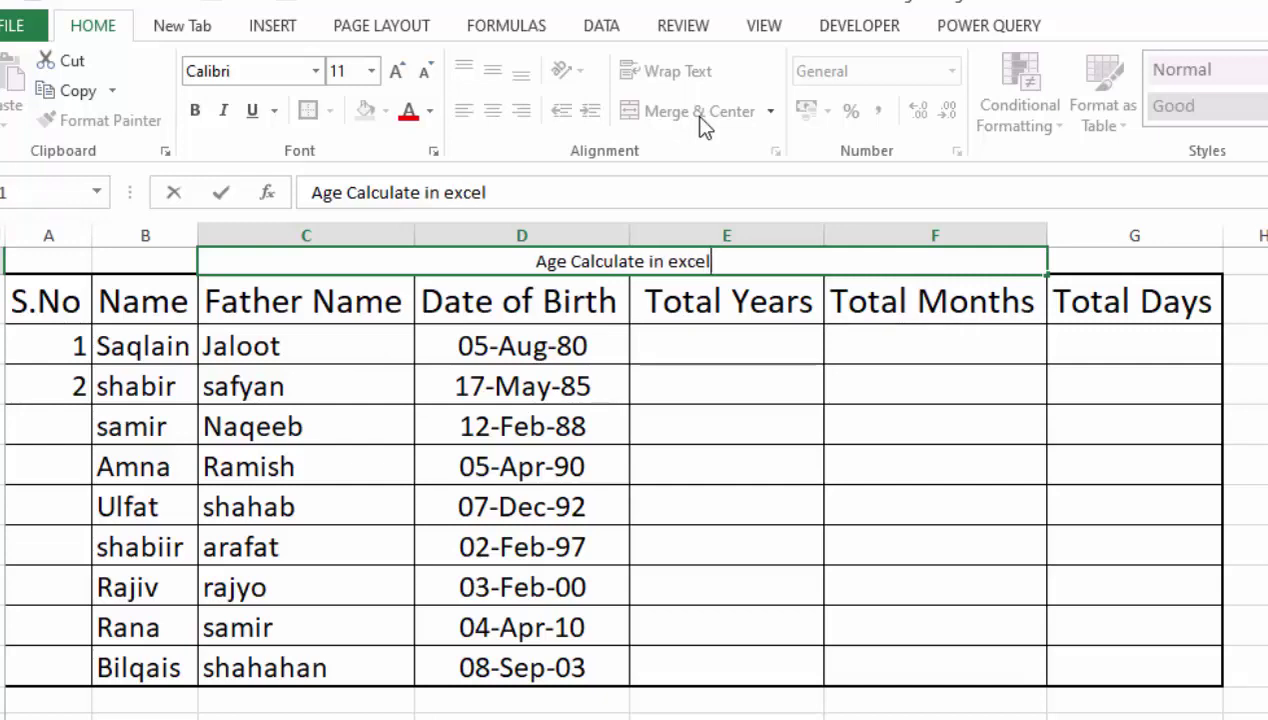
pyautogui.click(707, 357)
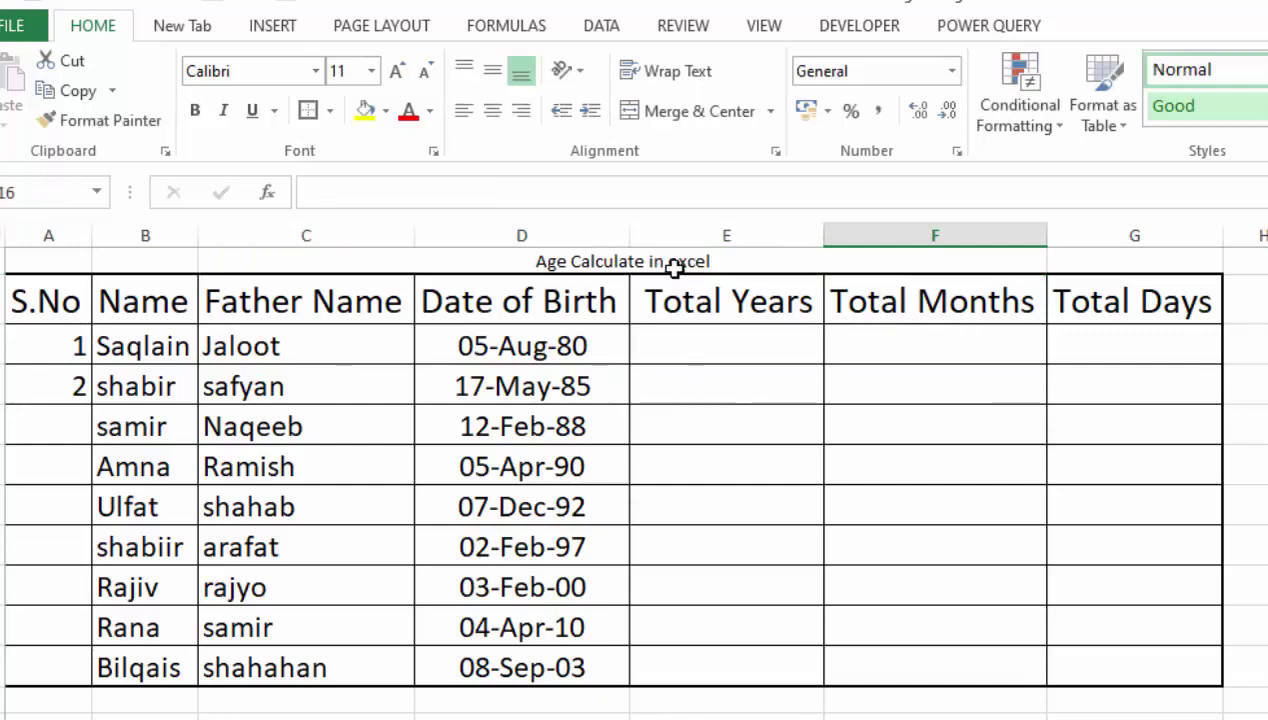
# Set the title in the merged cell to font size 28 and bold
pyautogui.click(674, 259)
pyautogui.click(400, 72)
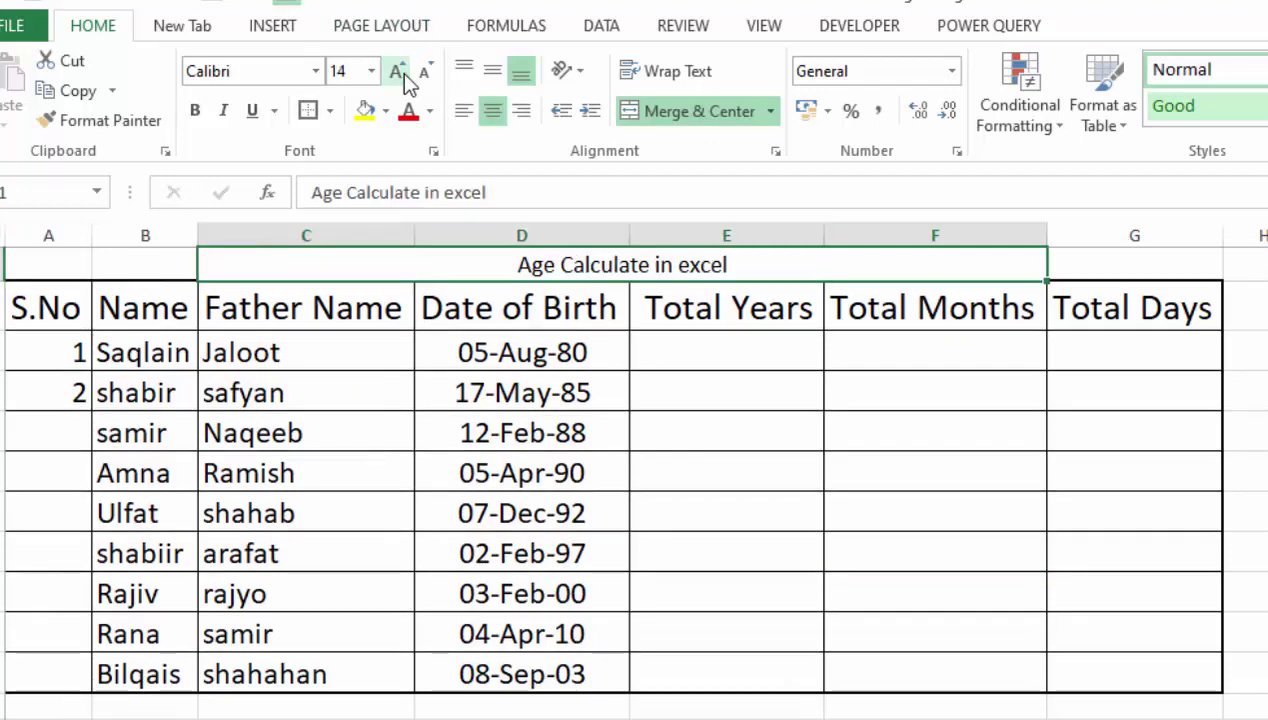
pyautogui.click(400, 72)
pyautogui.click(400, 72)
pyautogui.click(400, 72)
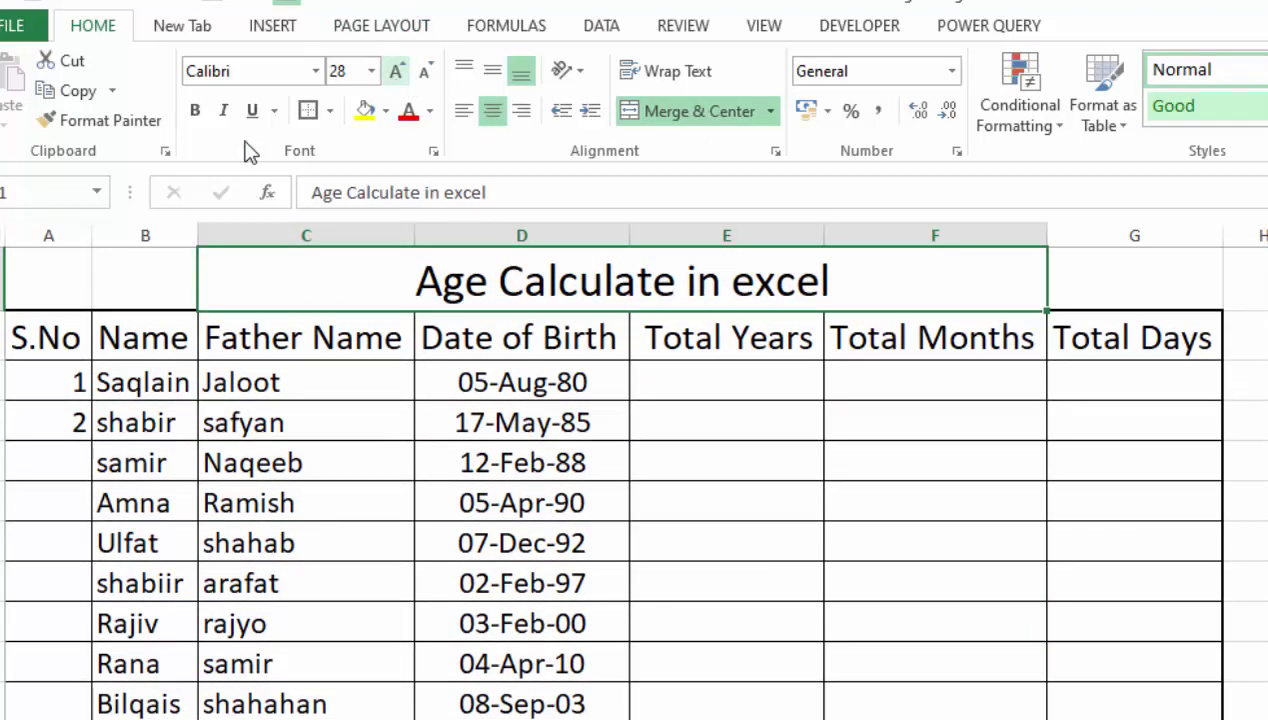
pyautogui.click(195, 110)
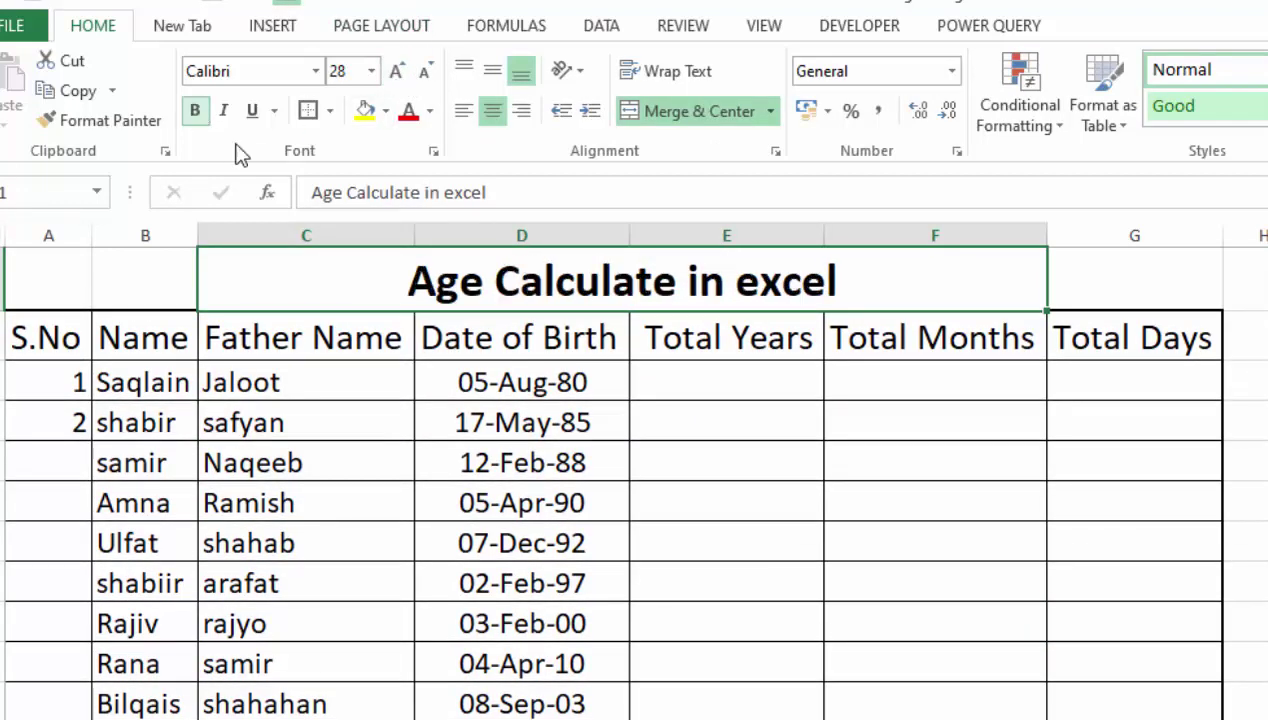
# Enter =DATEDIF(D3,TODAY(),"Y") in E3 to calculate the first person's total years
pyautogui.click(737, 396)
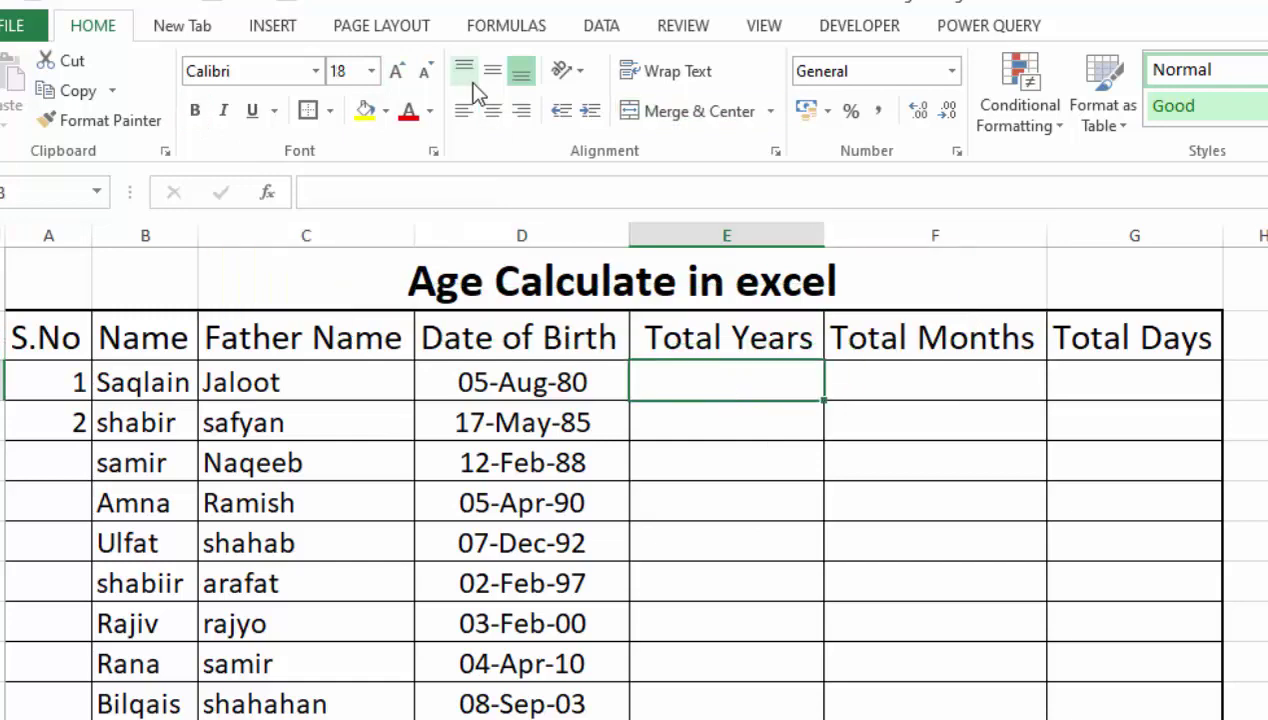
pyautogui.write('=d')
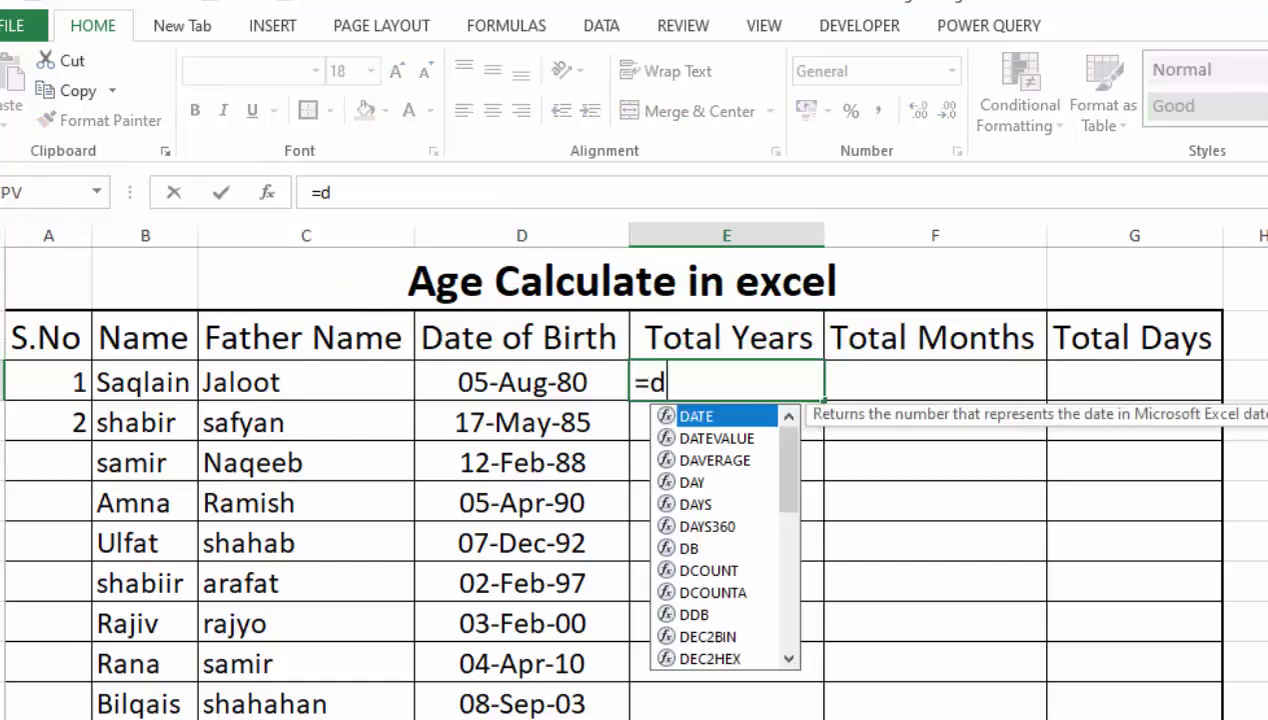
pyautogui.write('atedif')
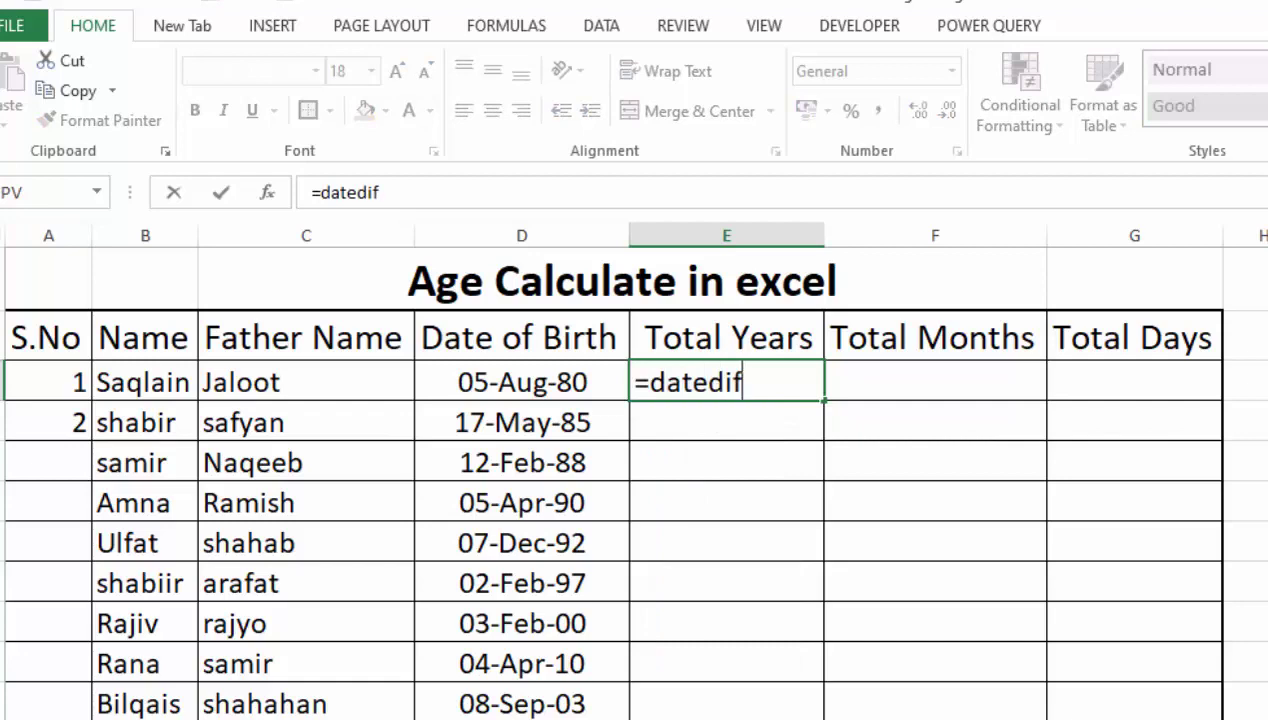
pyautogui.press('BackSpace')
pyautogui.press('BackSpace')
pyautogui.press('BackSpace')
pyautogui.press('BackSpace')
pyautogui.press('BackSpace')
pyautogui.press('BackSpace')
pyautogui.press('BackSpace')
pyautogui.press('BackSpace')
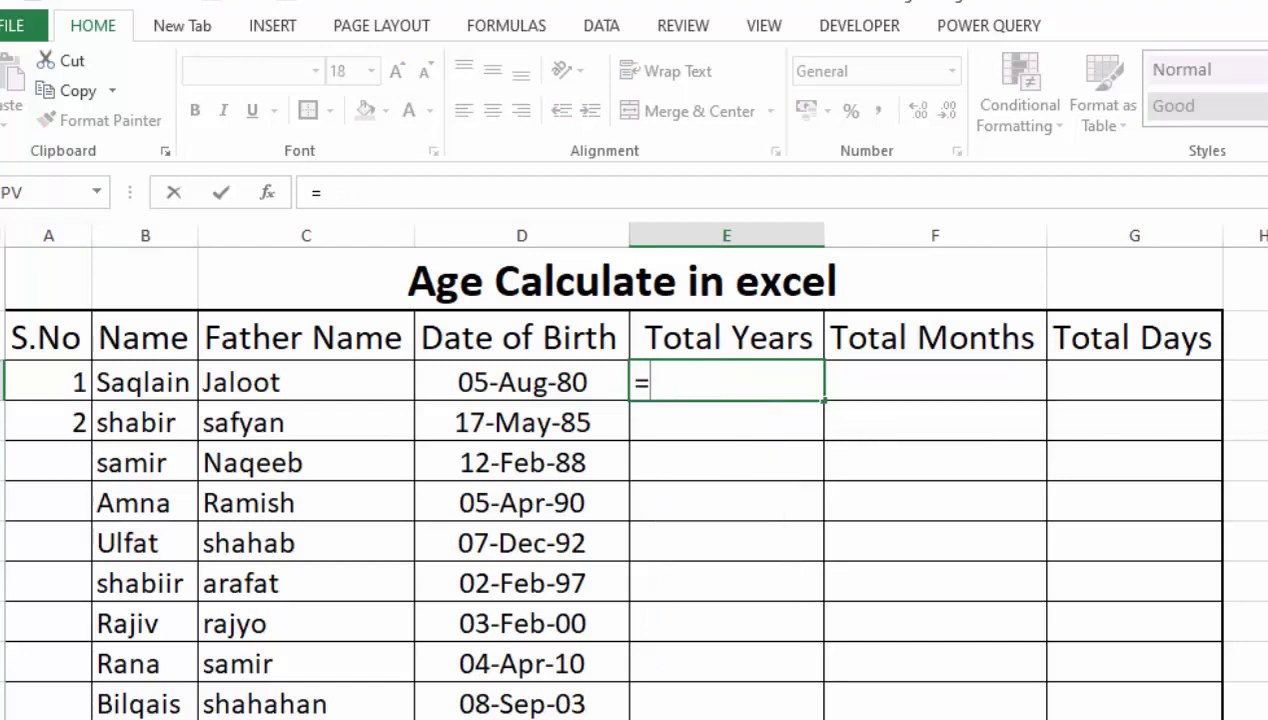
pyautogui.write('DATEDIF')
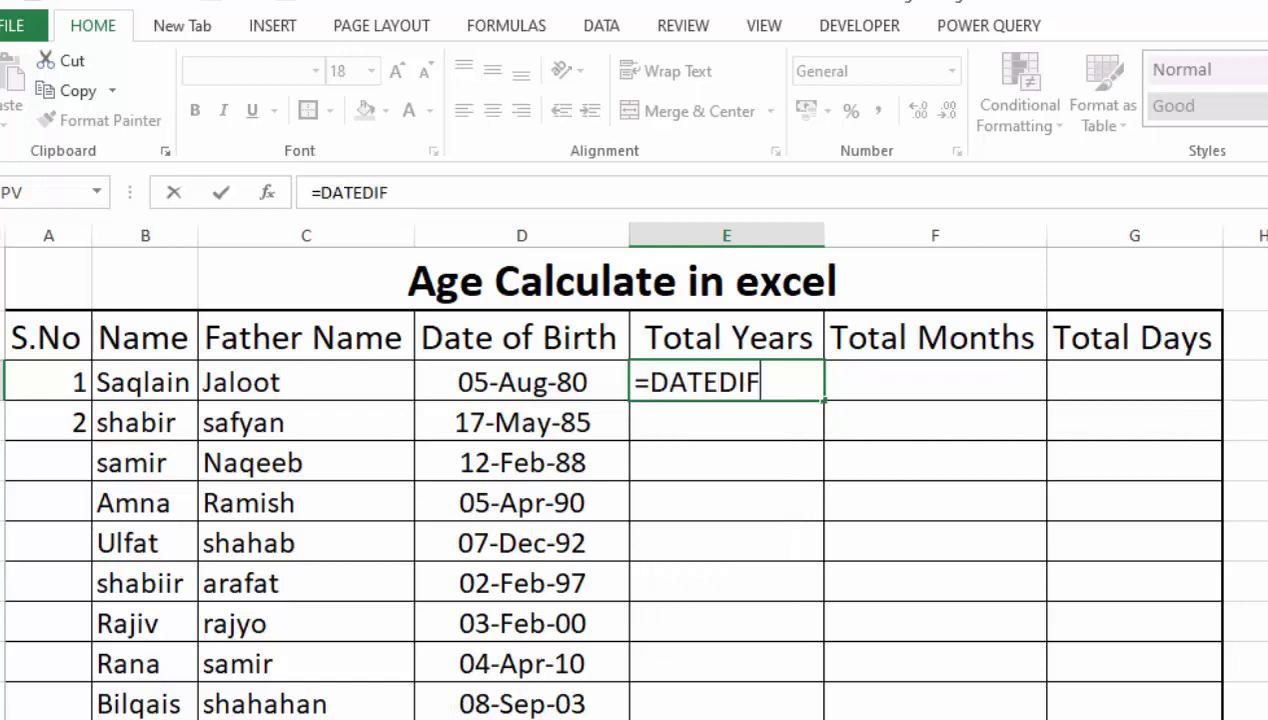
pyautogui.write('(')
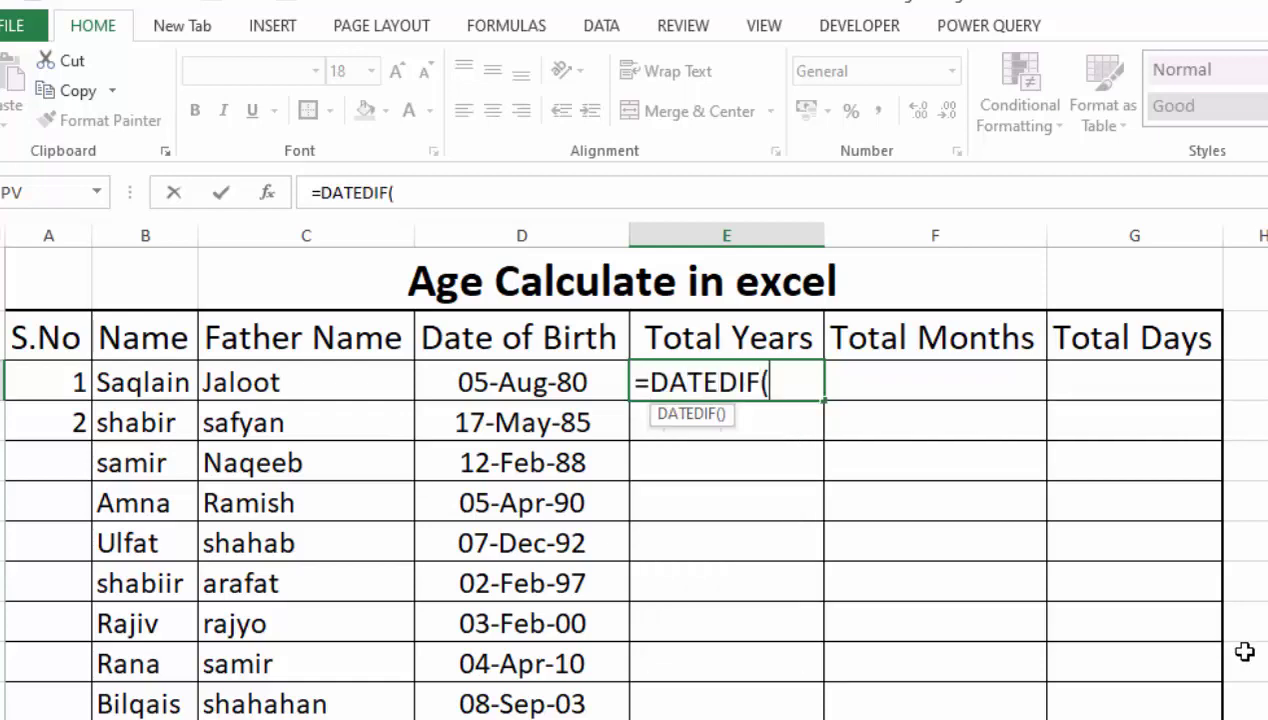
pyautogui.click(557, 385)
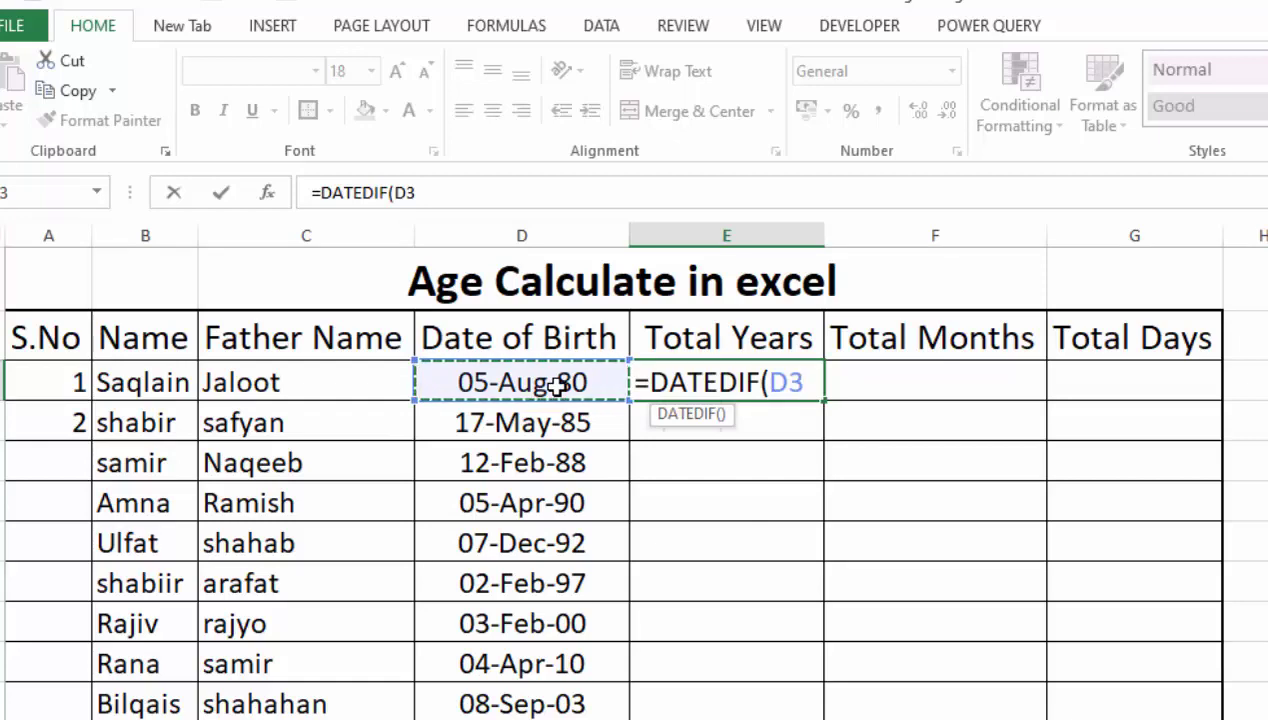
pyautogui.write(',')
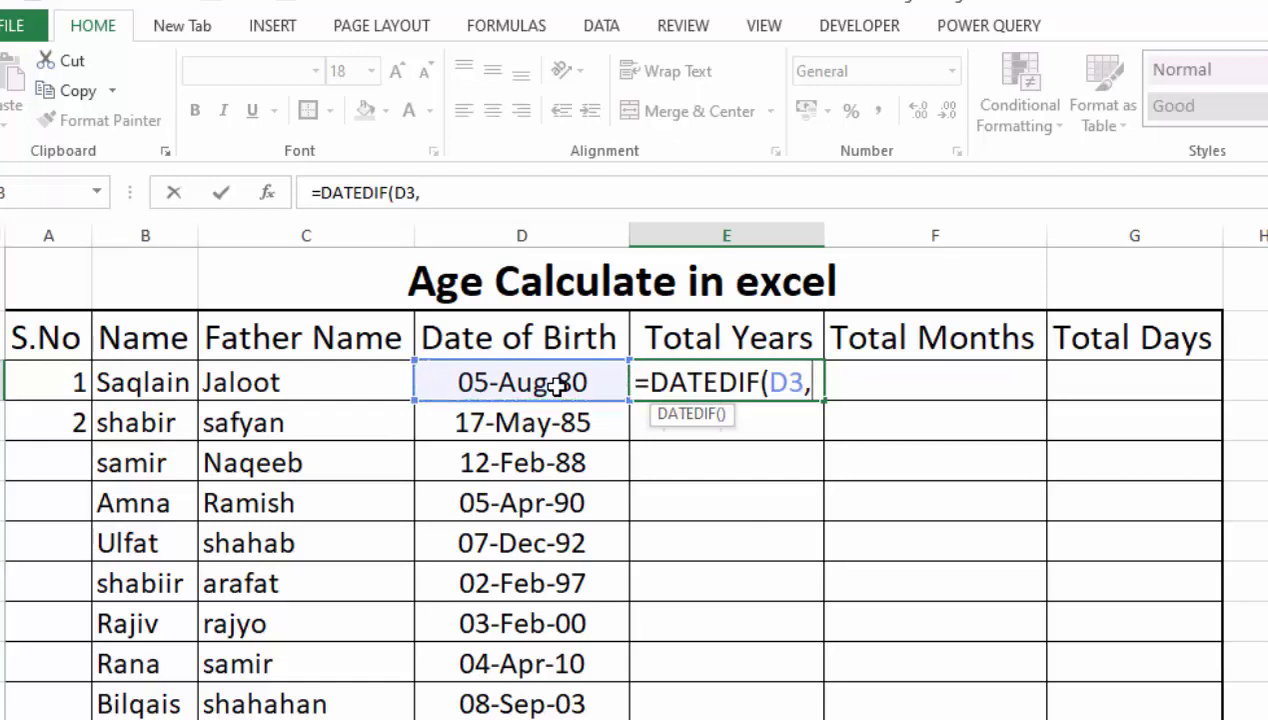
pyautogui.write('TODAY')
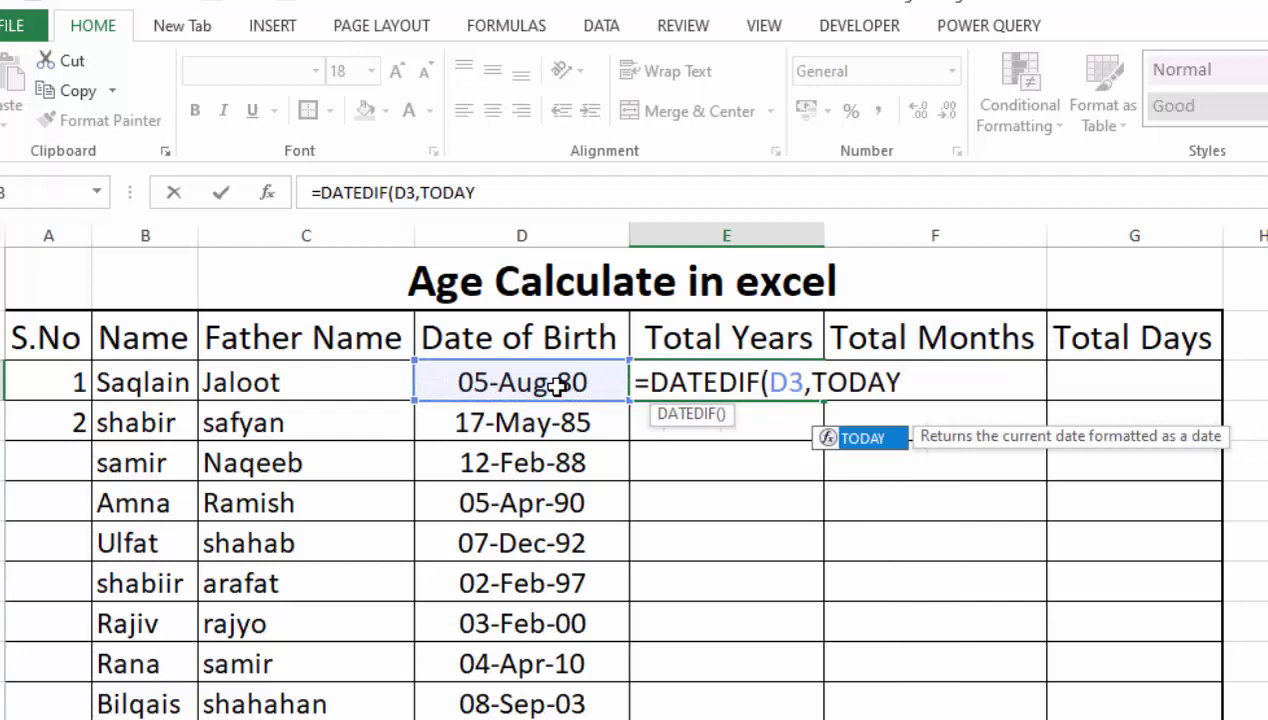
pyautogui.write('()')
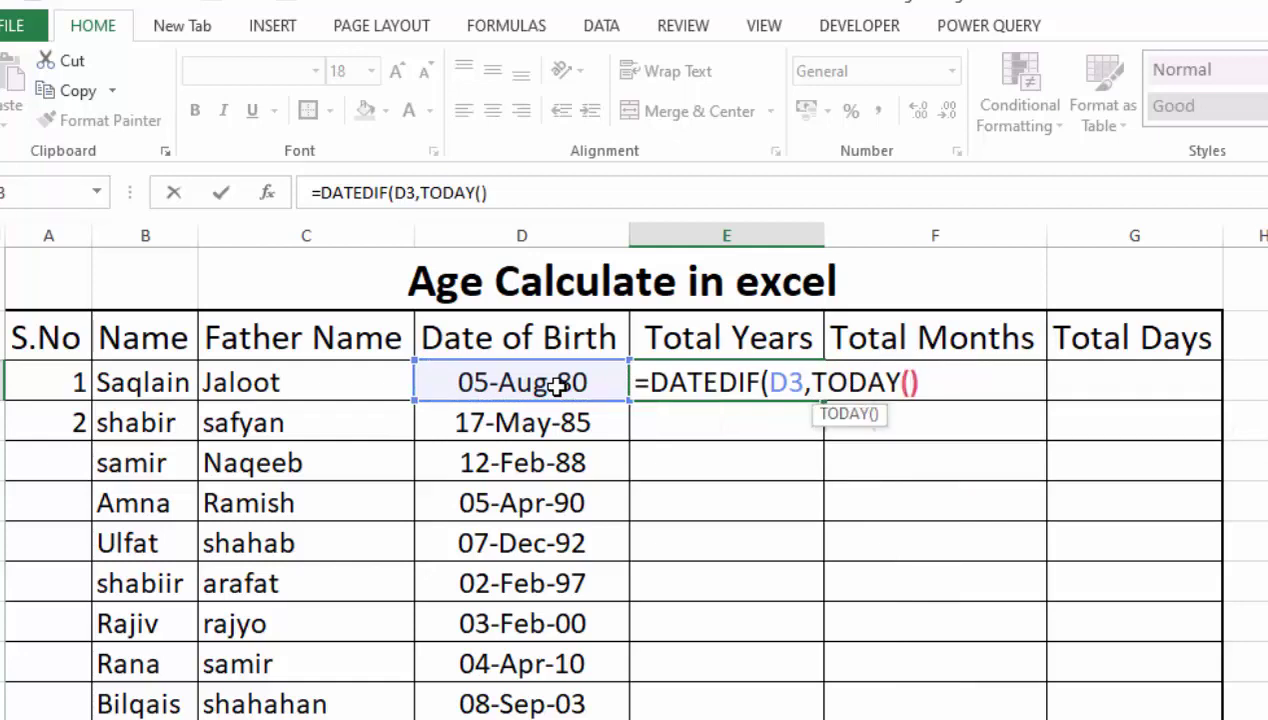
pyautogui.write(',')
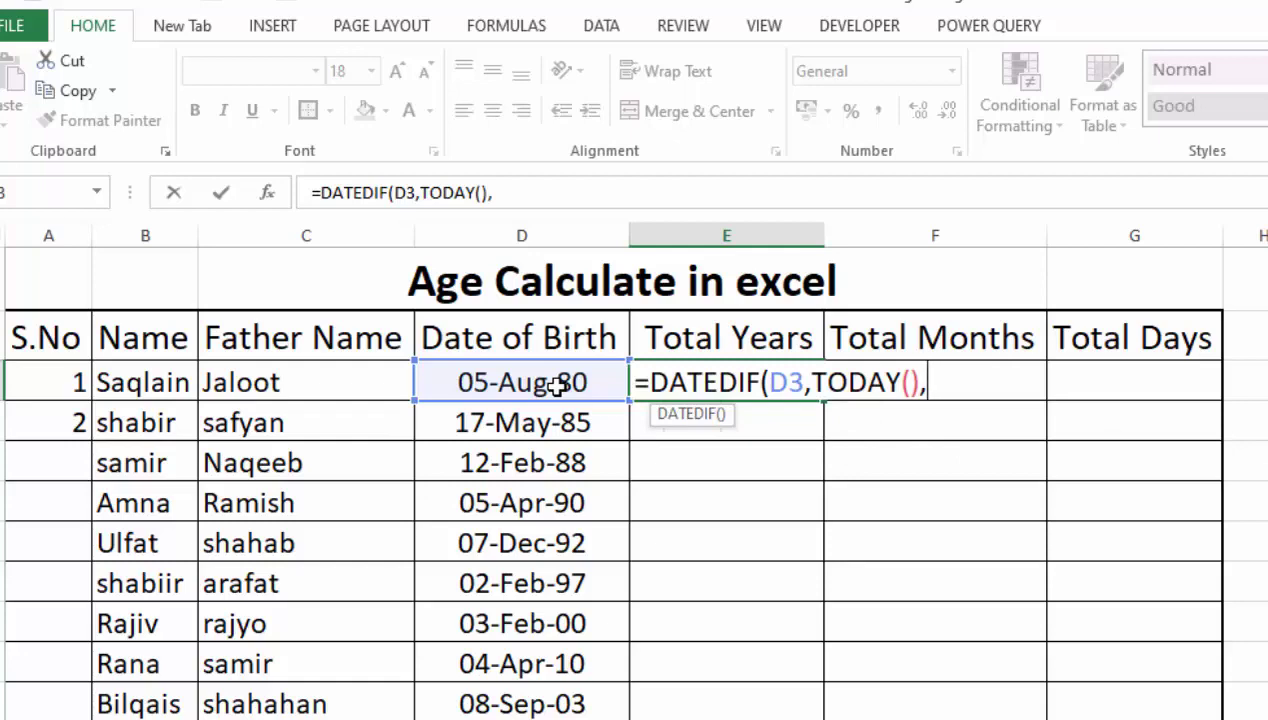
pyautogui.write('"Y")')
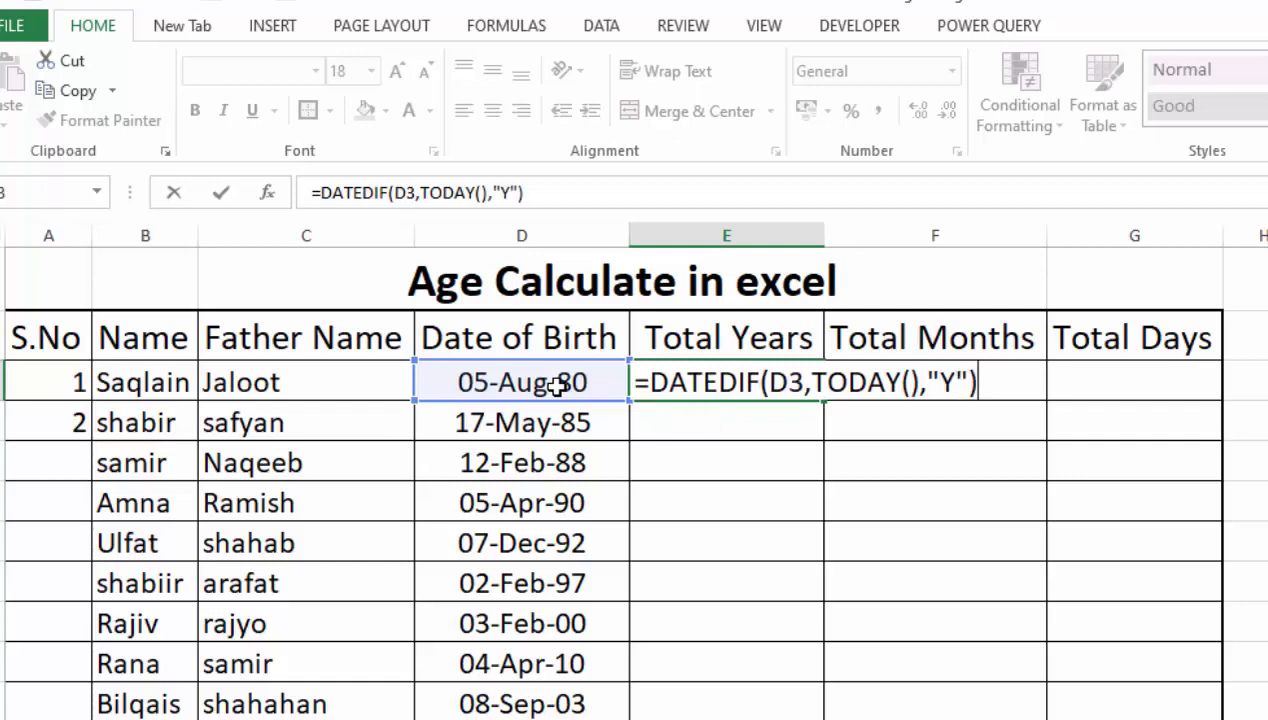
pyautogui.press('Return')
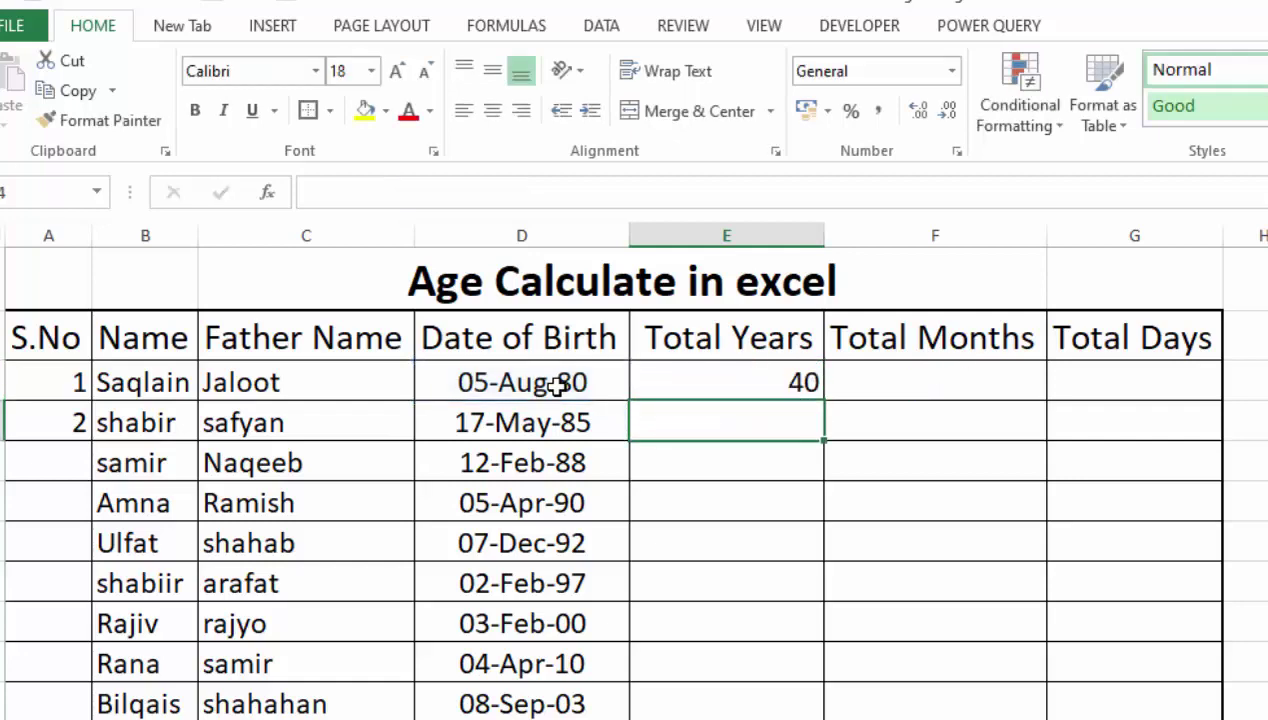
# Review the formula in E3 and fill it down the Total Years column to the last person
pyautogui.click(771, 372)
pyautogui.doubleClick(771, 372)
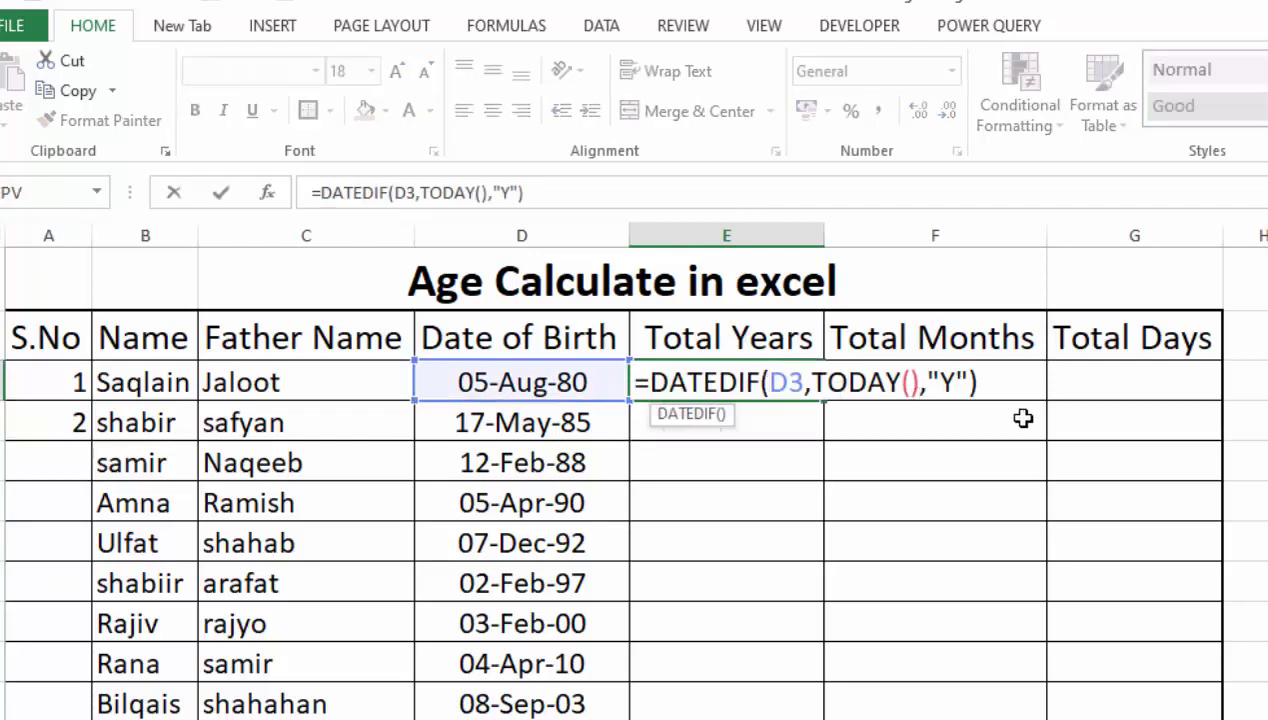
pyautogui.press('Tab')
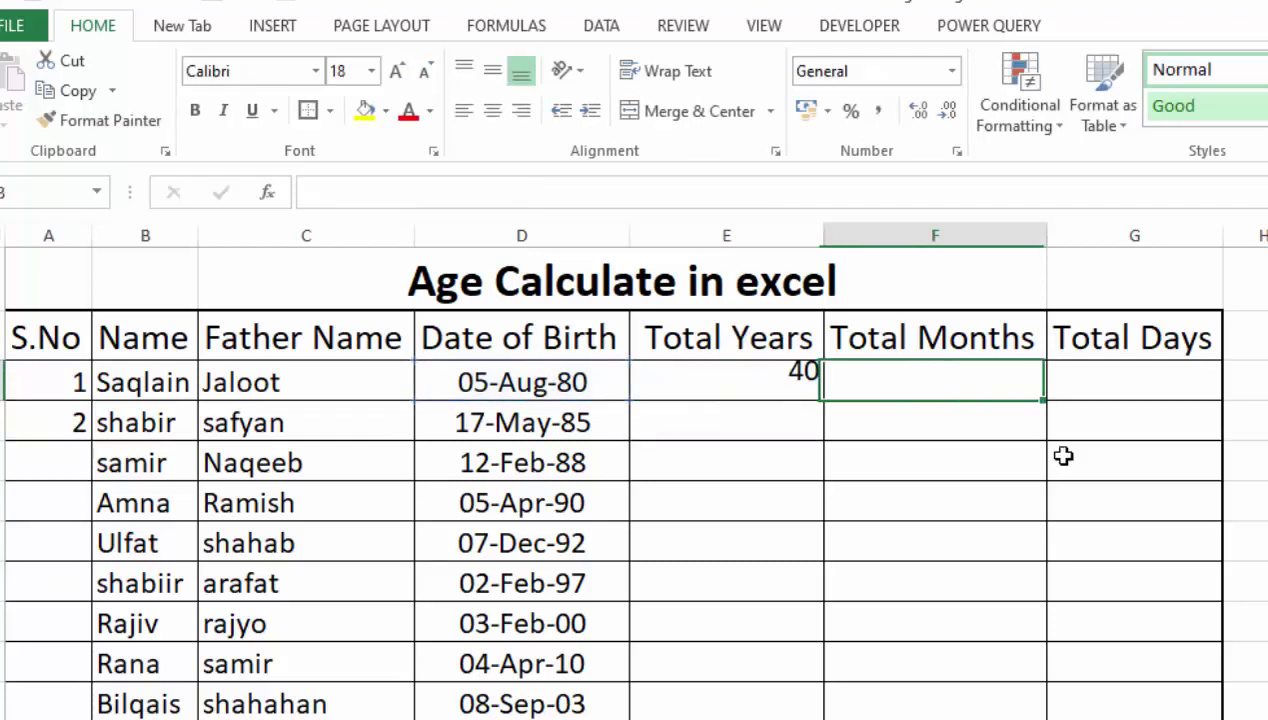
pyautogui.click(801, 383)
pyautogui.doubleClick(822, 399)
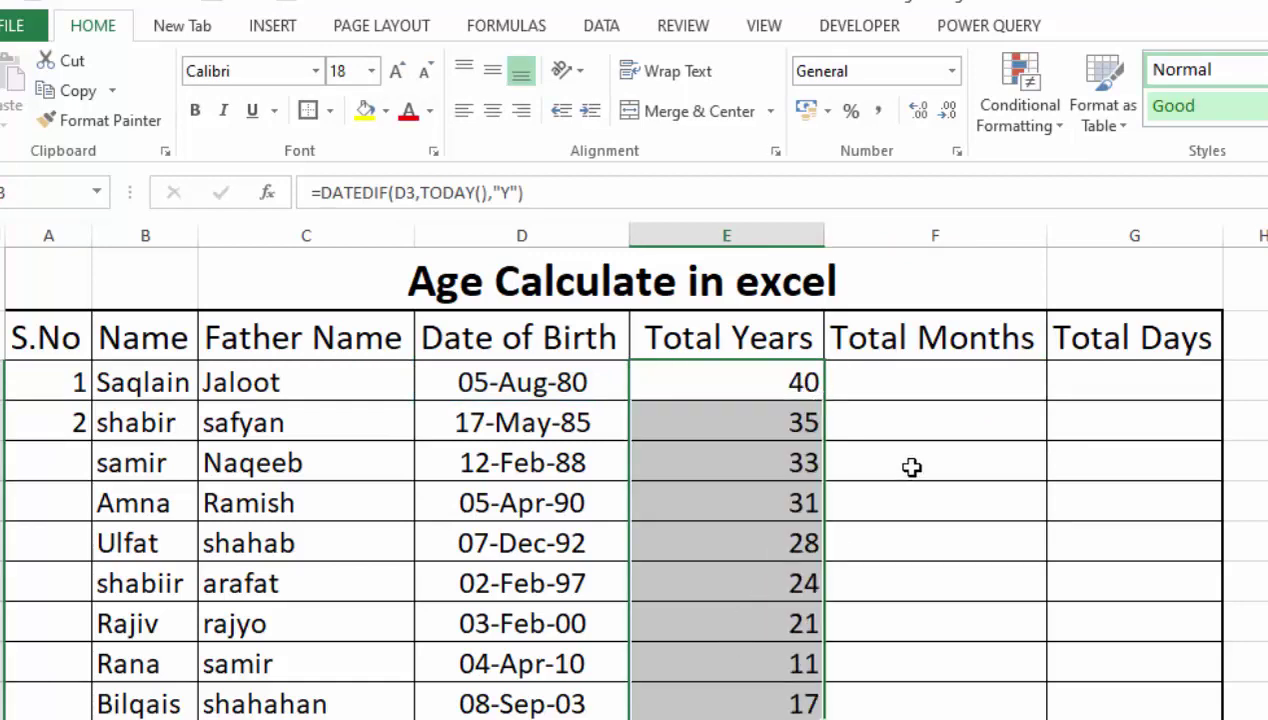
# Enter =DATEDIF(D3,TODAY(),"YM") in F3 and fill it down the Total Months column to the last person
pyautogui.click(940, 379)
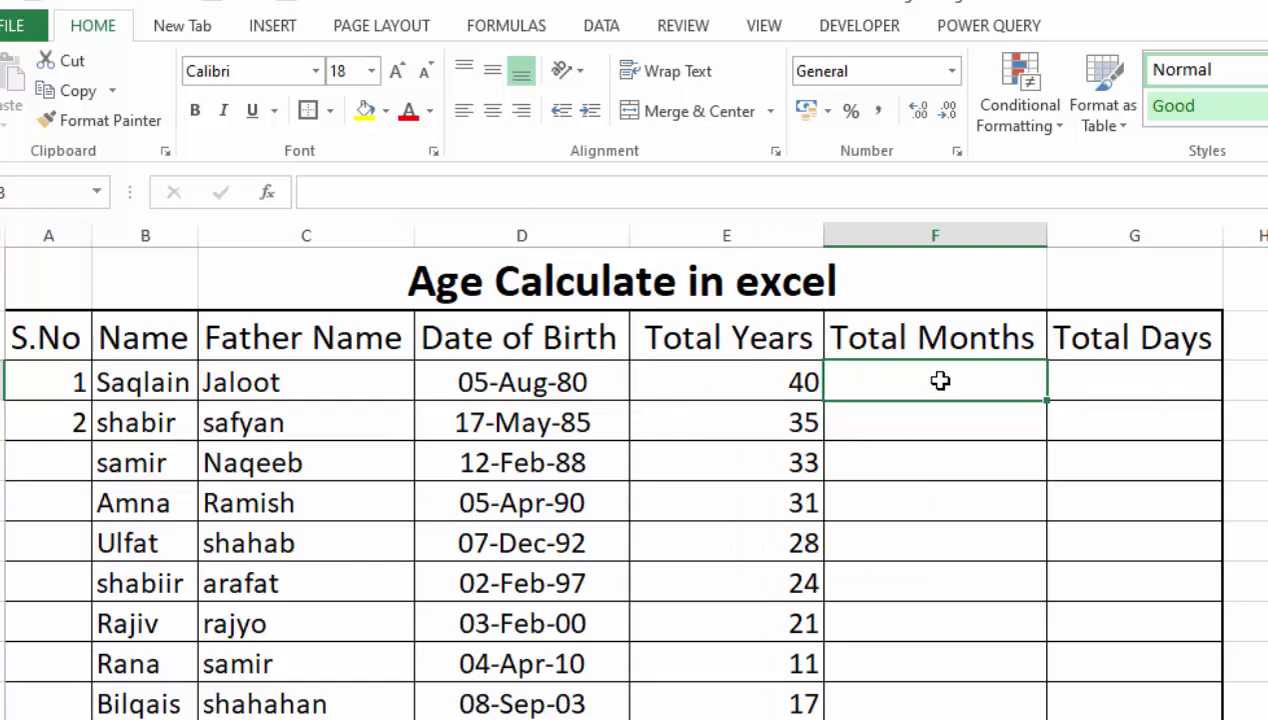
pyautogui.write('=DATEDIF(')
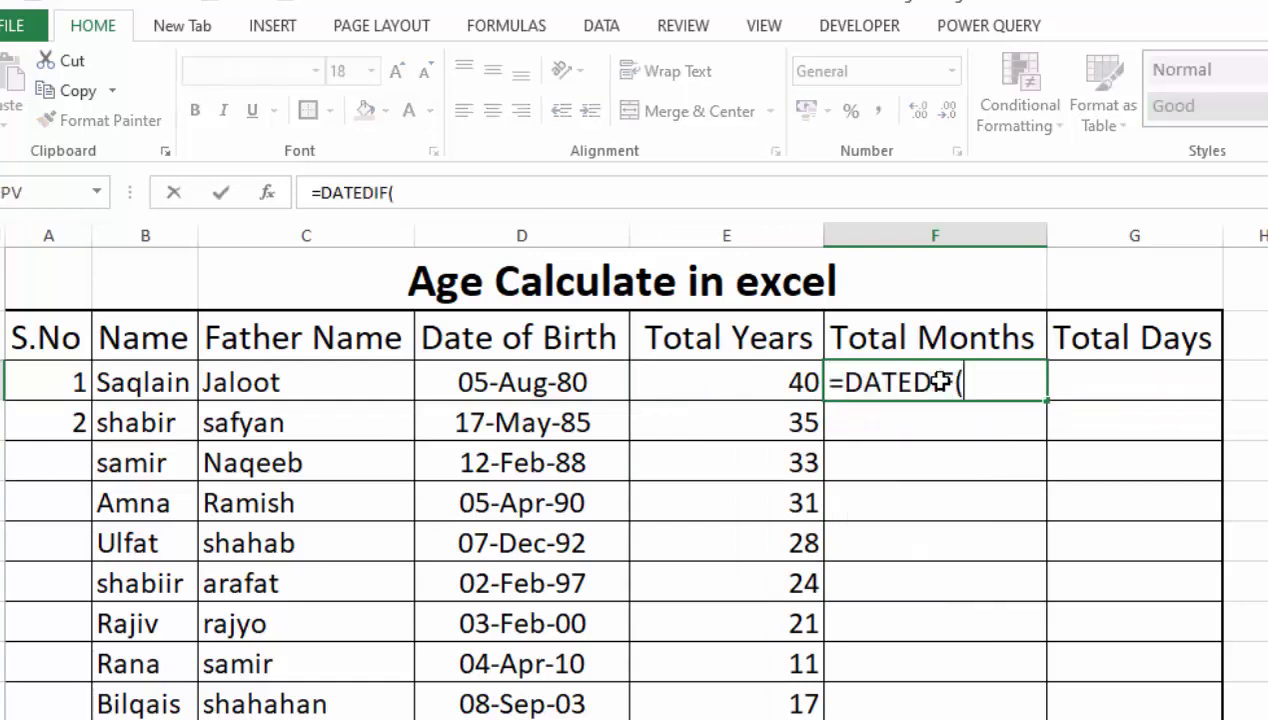
pyautogui.click(525, 379)
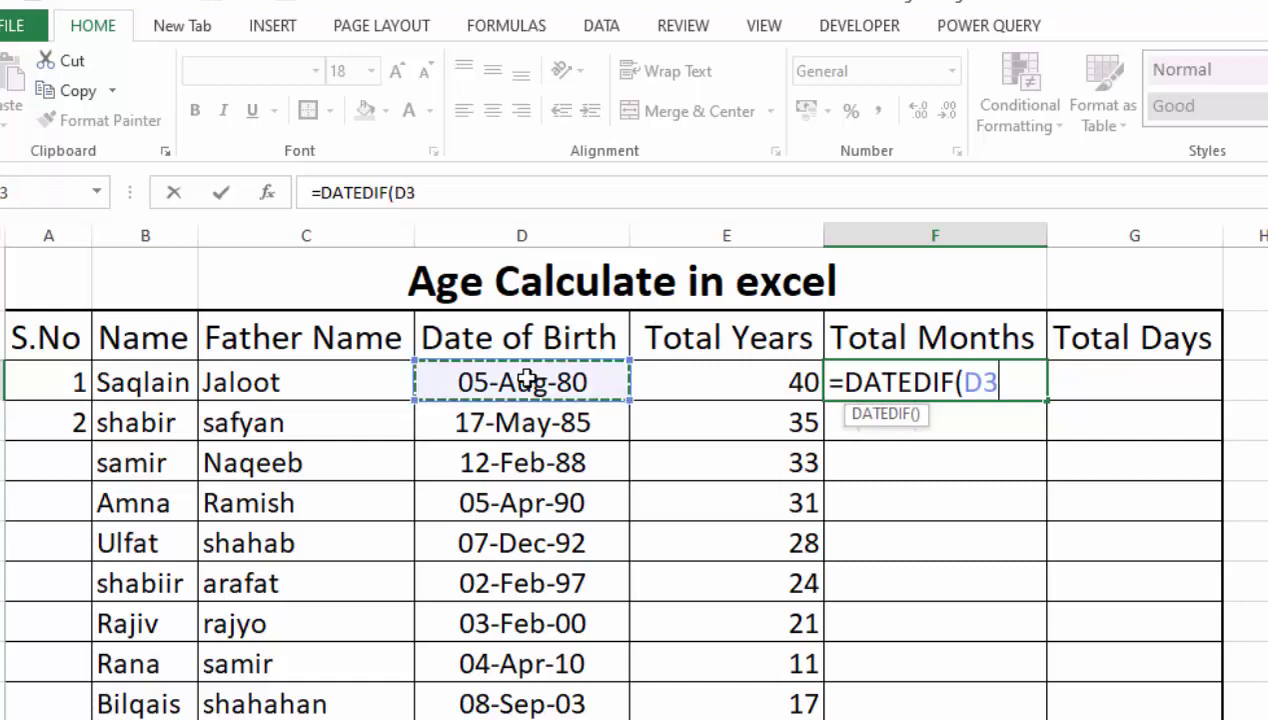
pyautogui.write(',TODAY')
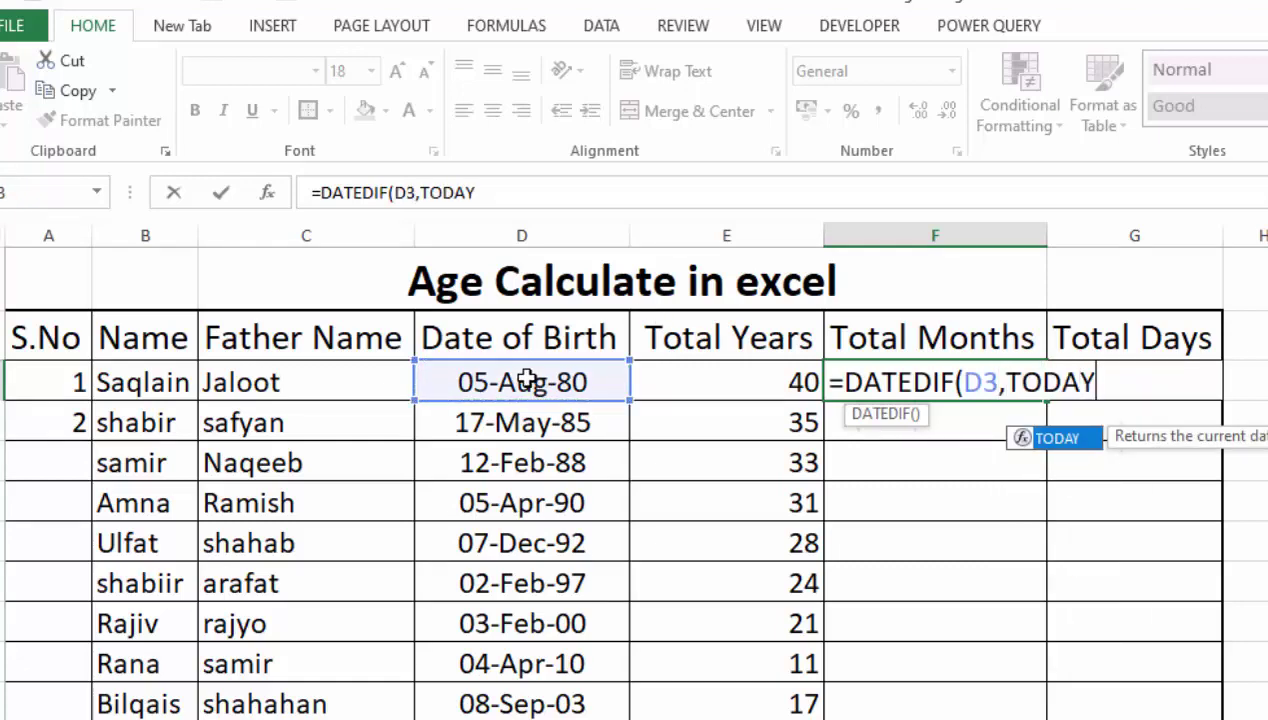
pyautogui.write('()')
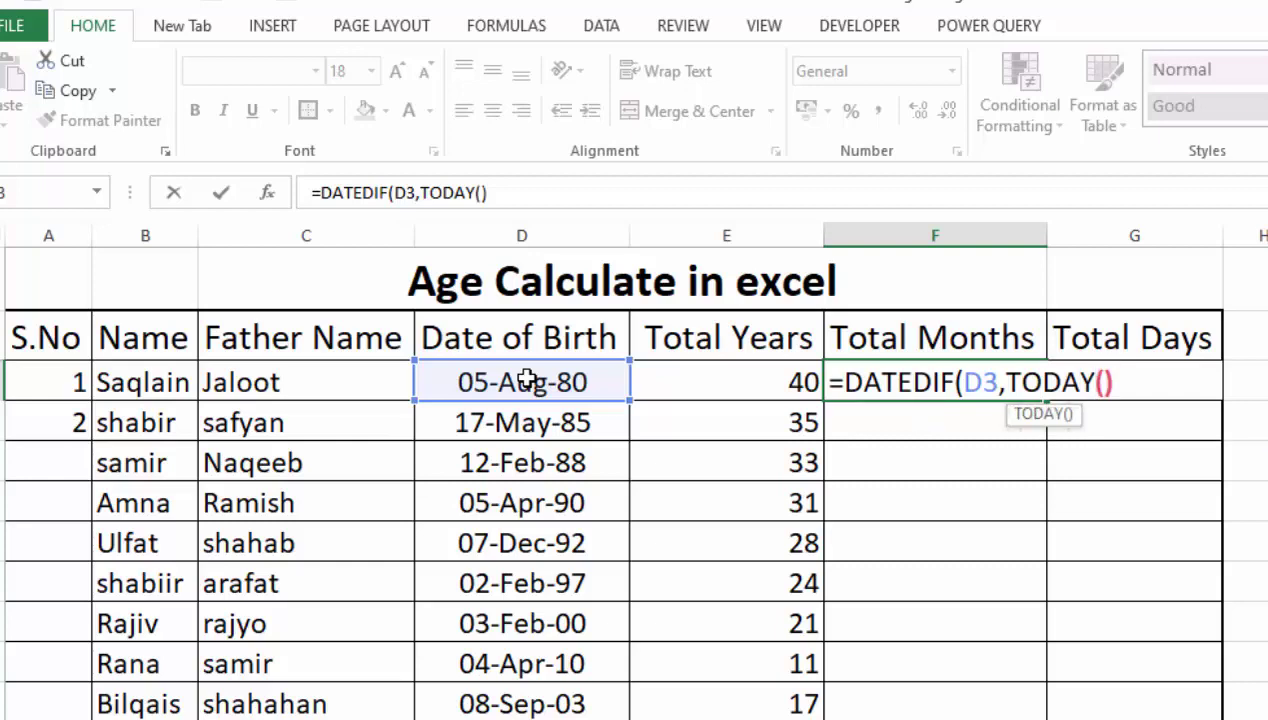
pyautogui.write(',')
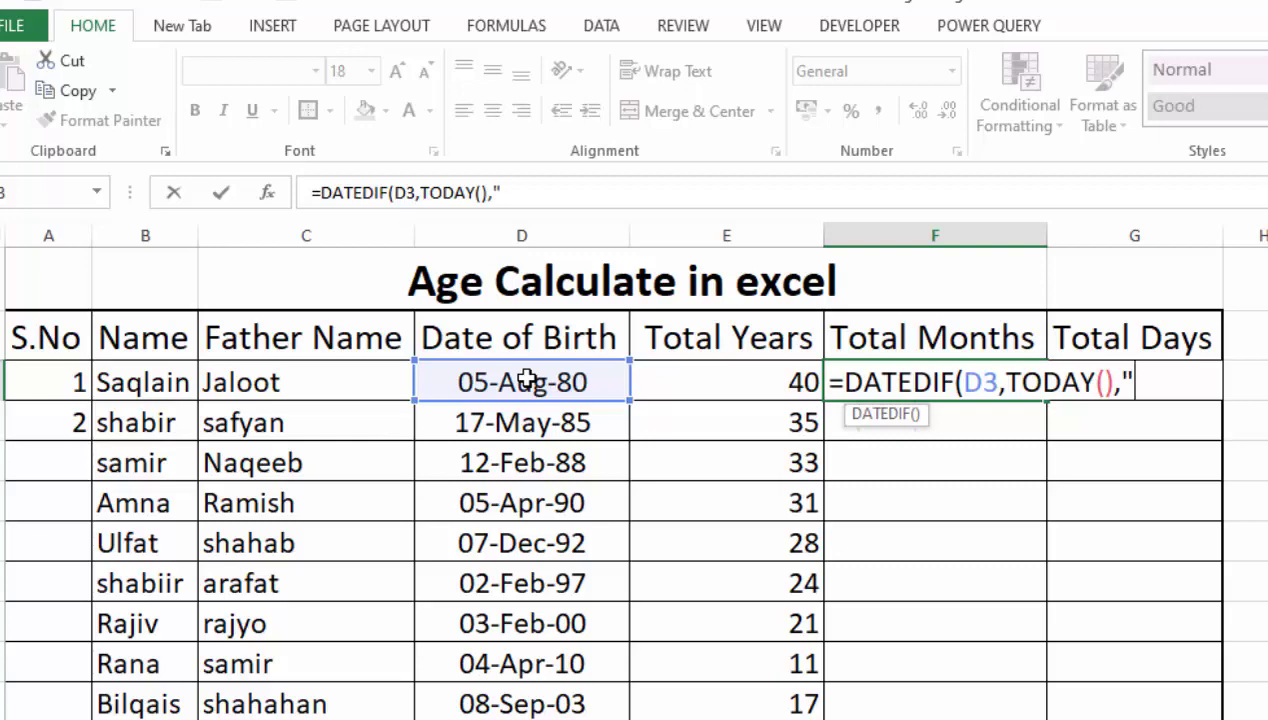
pyautogui.write('D')
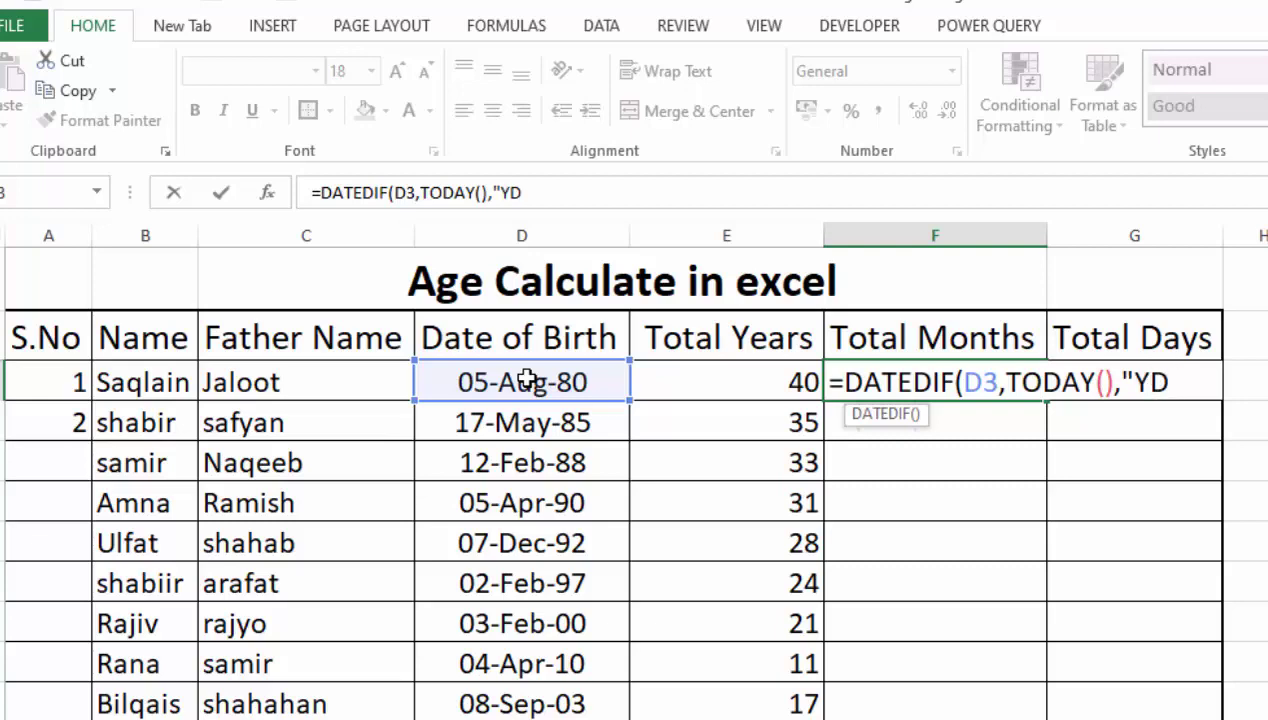
pyautogui.press('BackSpace')
pyautogui.write('M")')
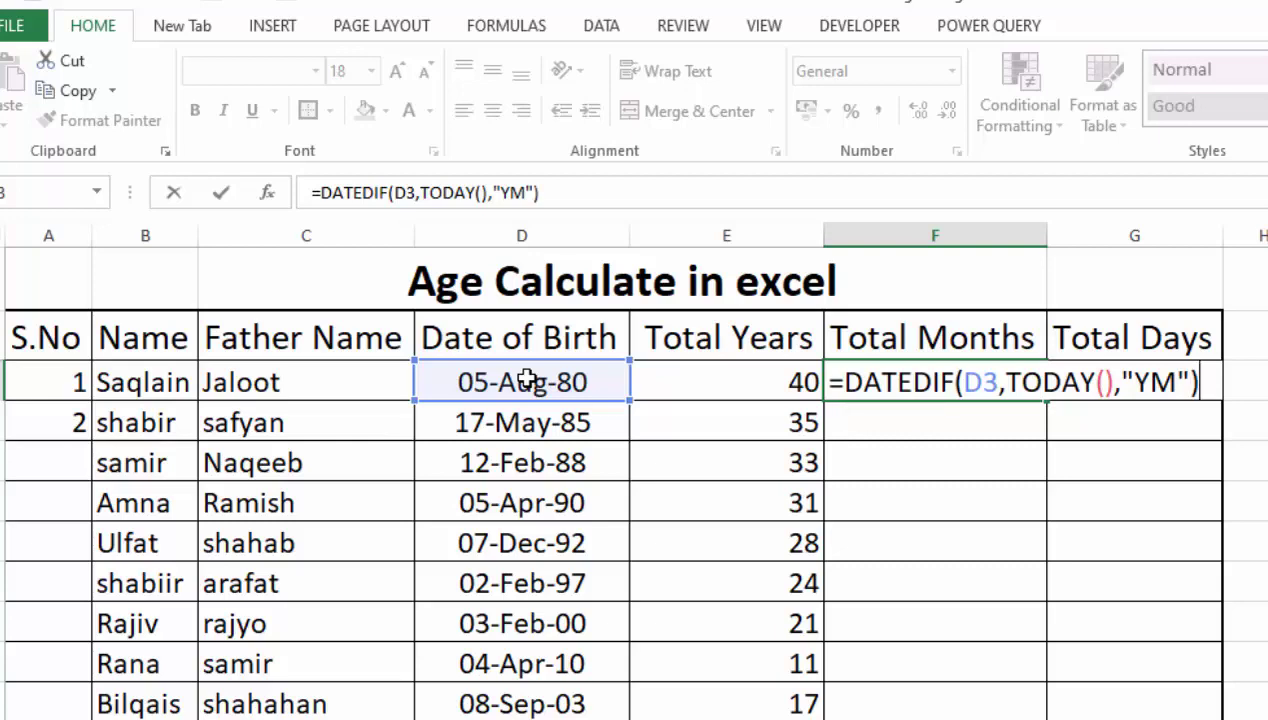
pyautogui.press('Return')
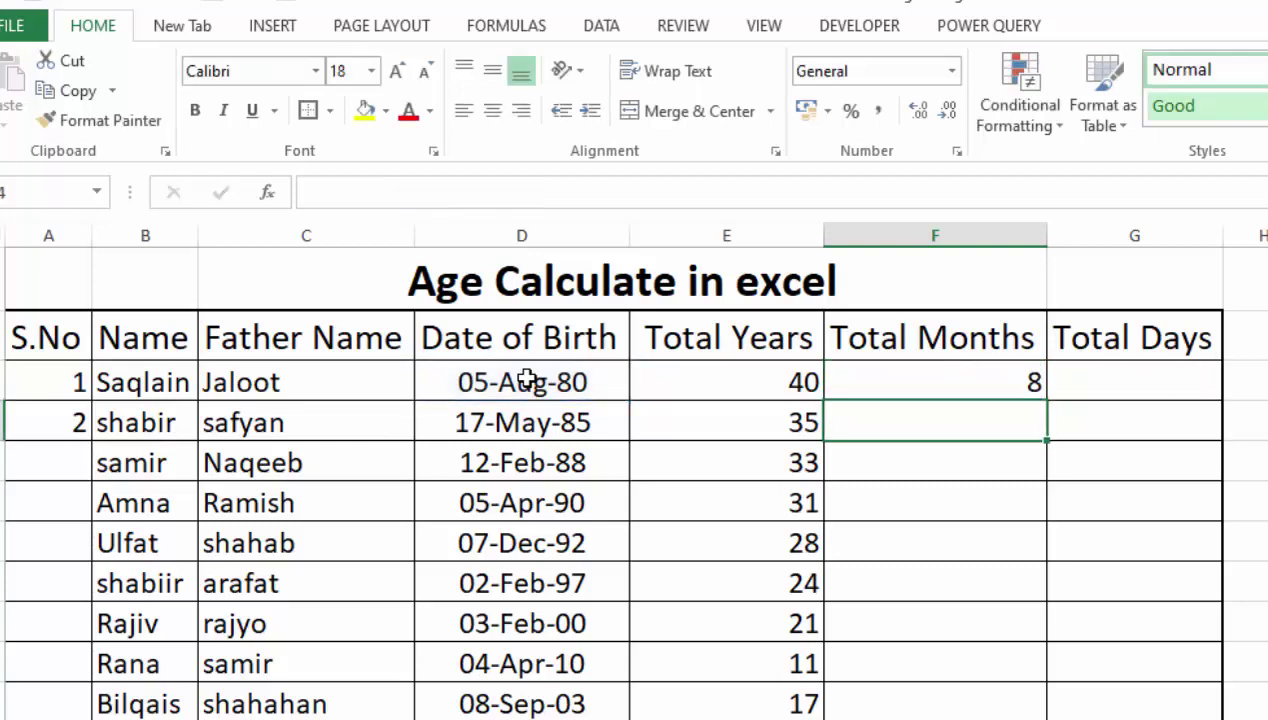
pyautogui.click(1000, 386)
pyautogui.doubleClick(1048, 401)
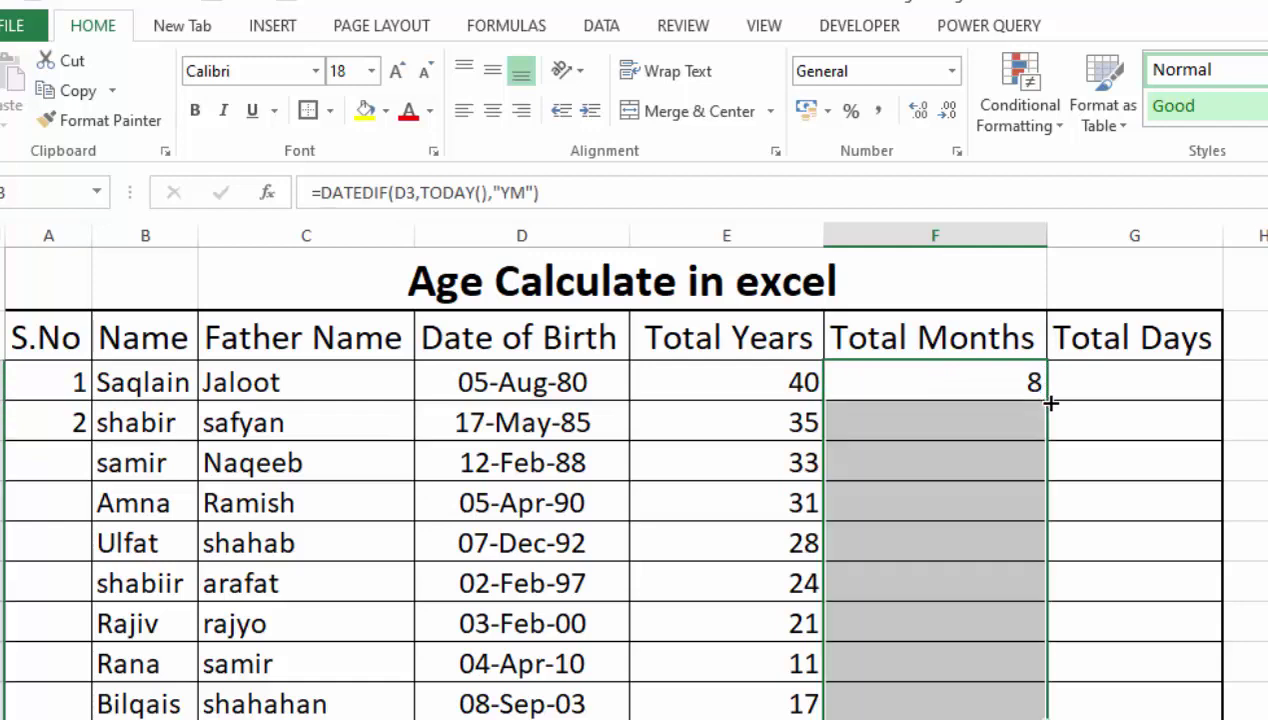
# Enter =DATEDIF(D3,TODAY(),"MD") in G3 to calculate the first person's remaining days
pyautogui.click(1137, 397)
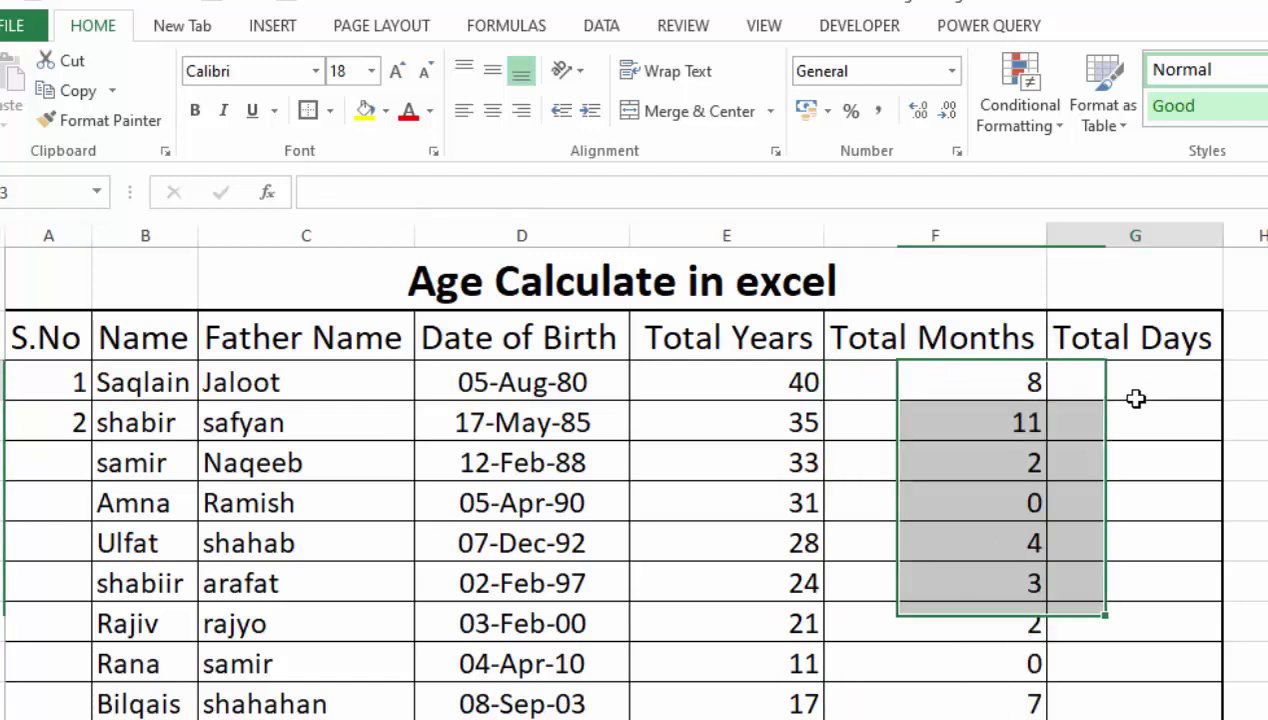
pyautogui.write('=')
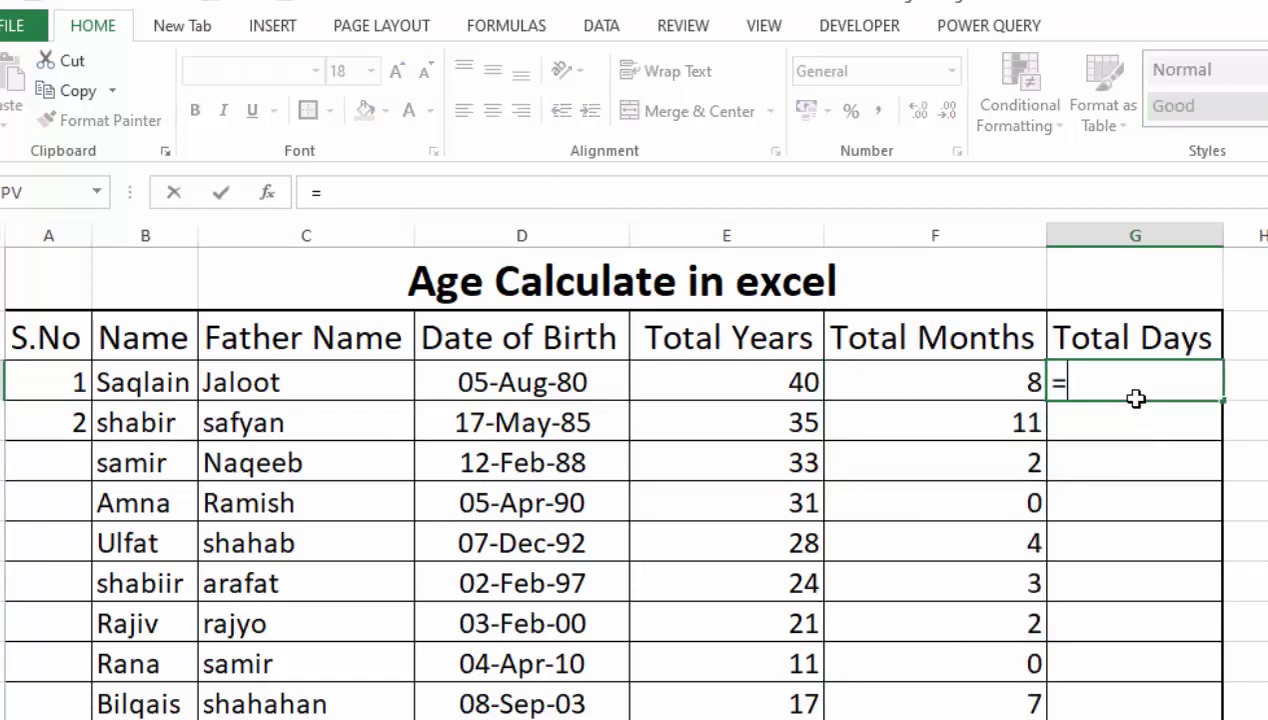
pyautogui.write('DATEDIF')
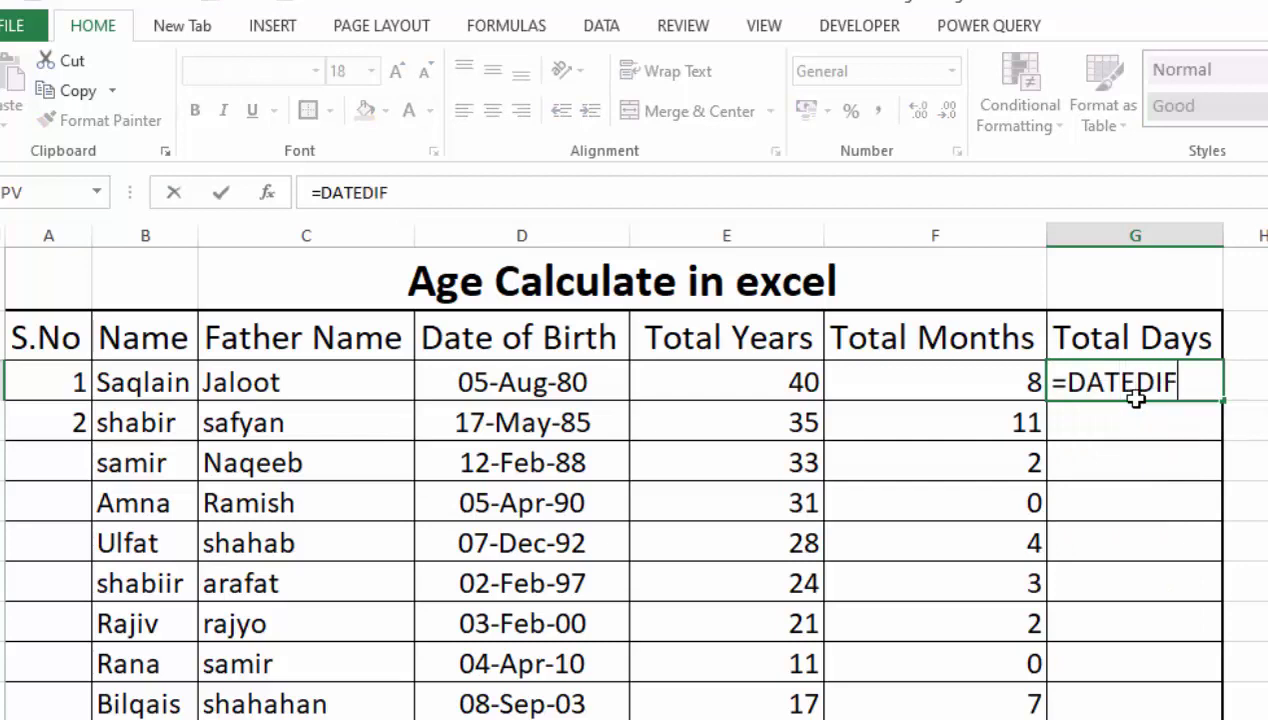
pyautogui.write('(')
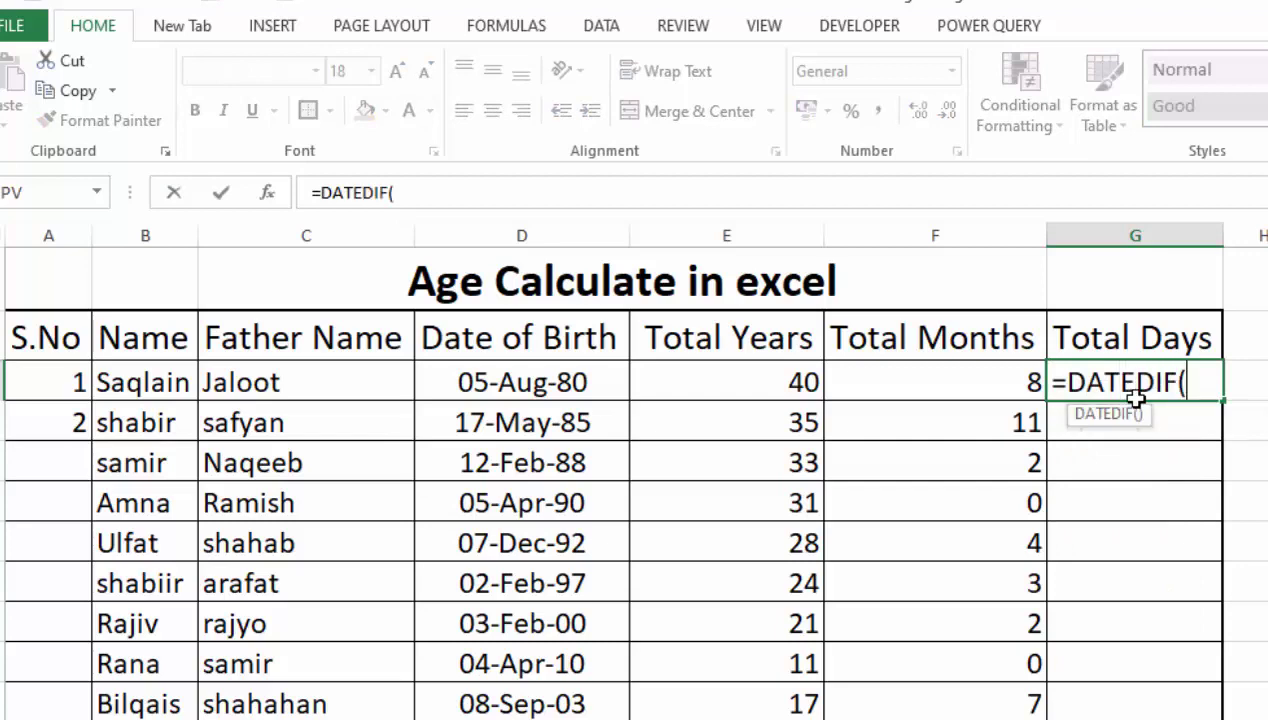
pyautogui.click(547, 398)
pyautogui.write(',')
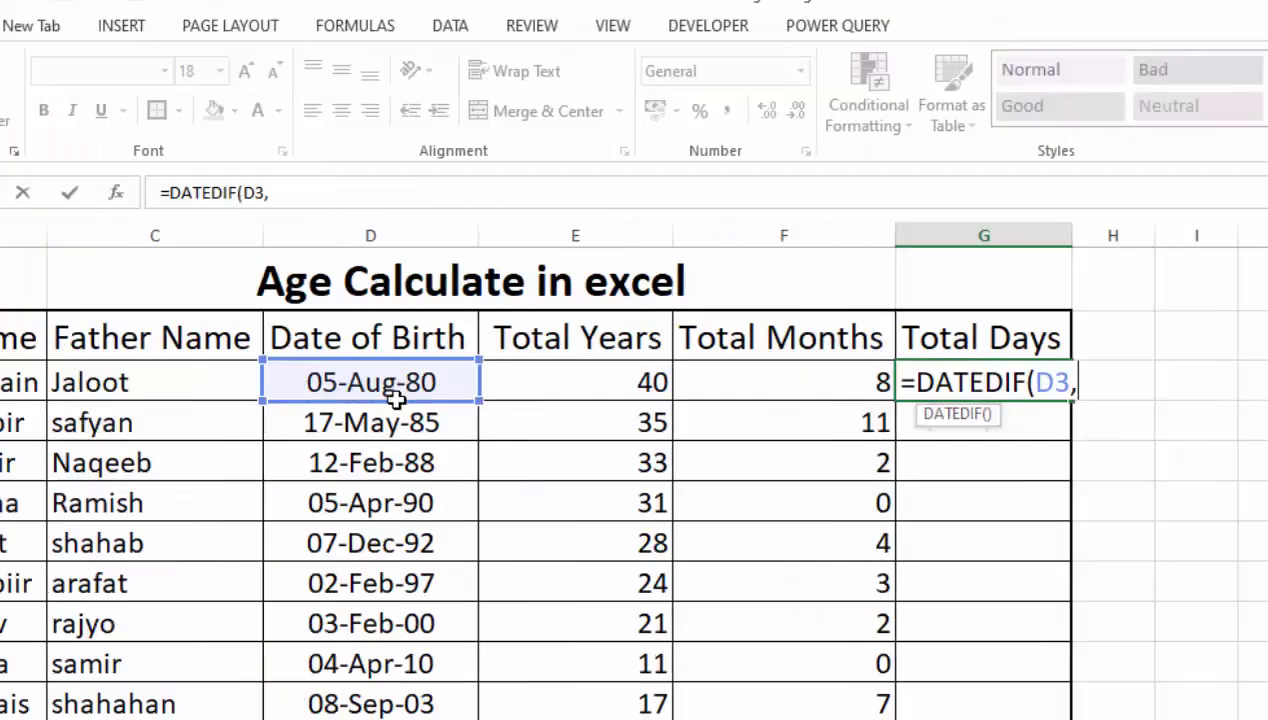
pyautogui.write('TODAY')
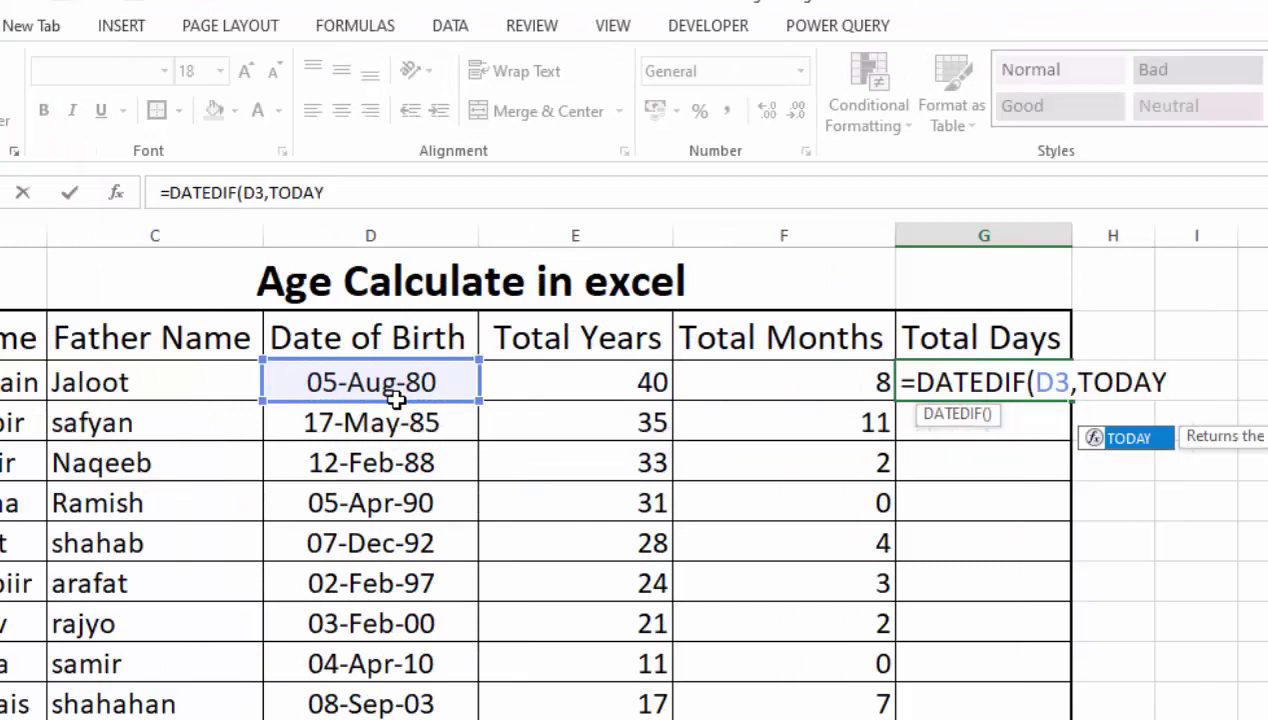
pyautogui.write('(),')
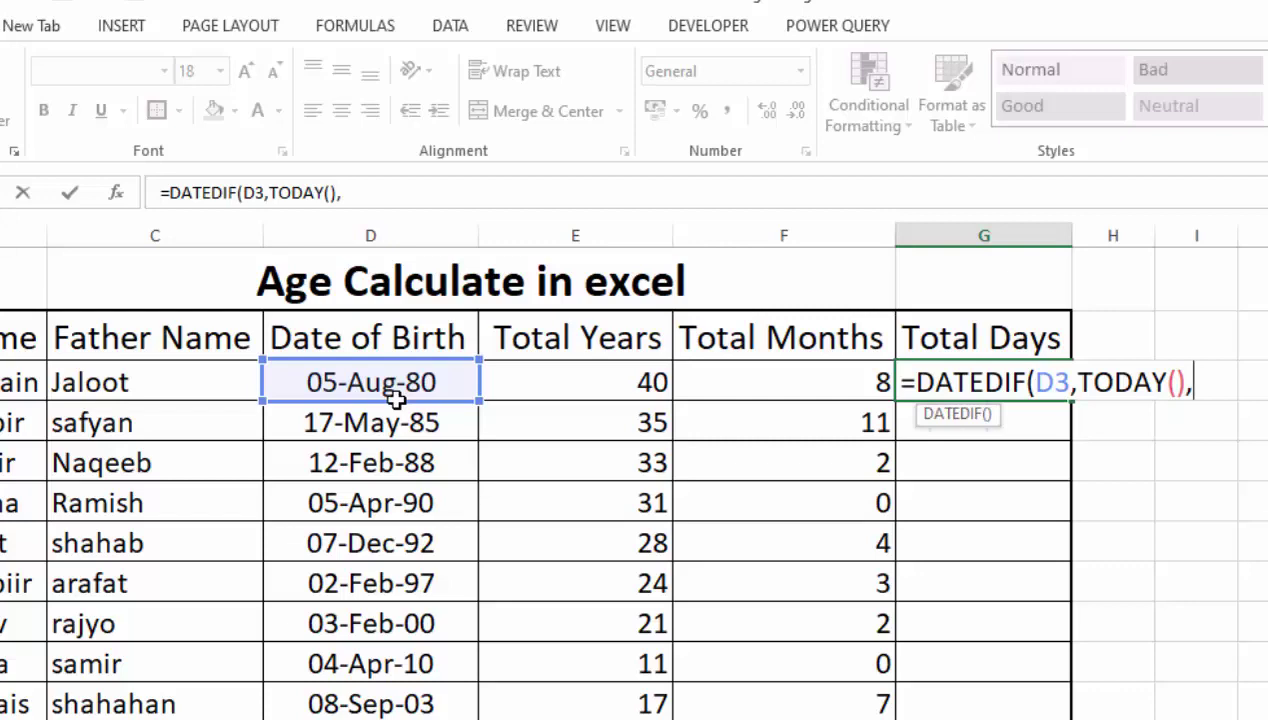
pyautogui.write('"MD')
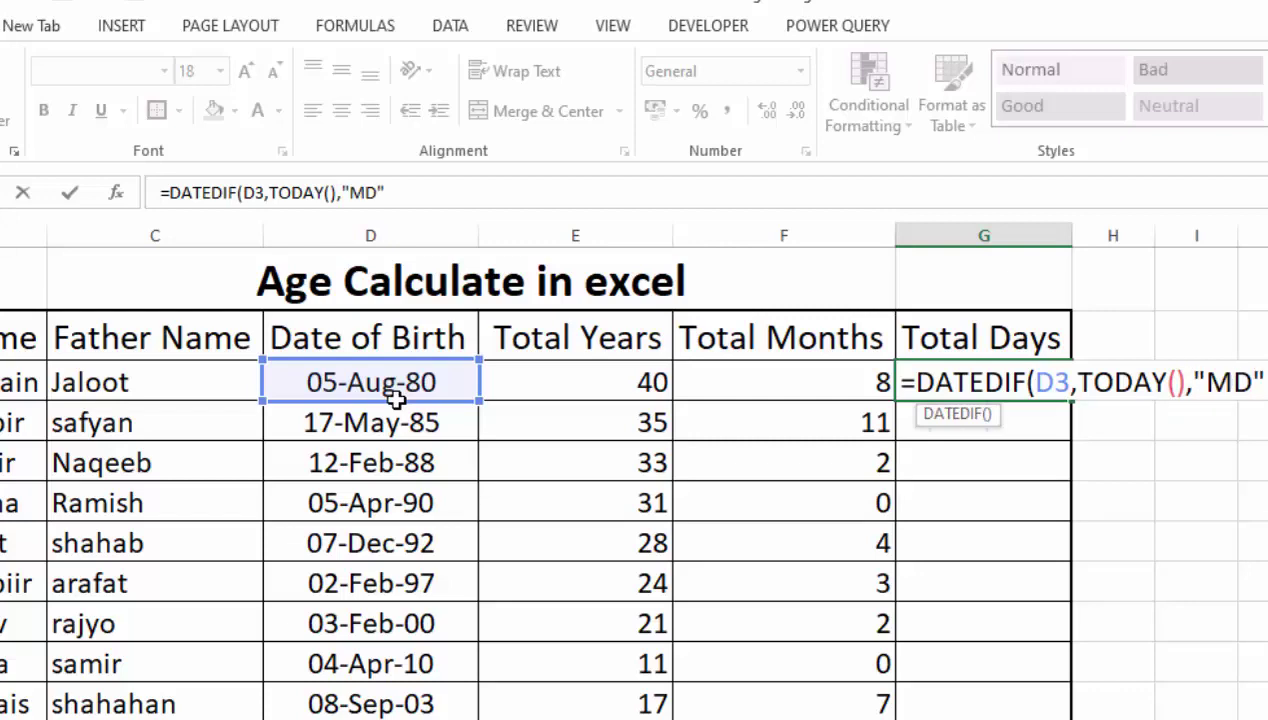
pyautogui.press('Return')
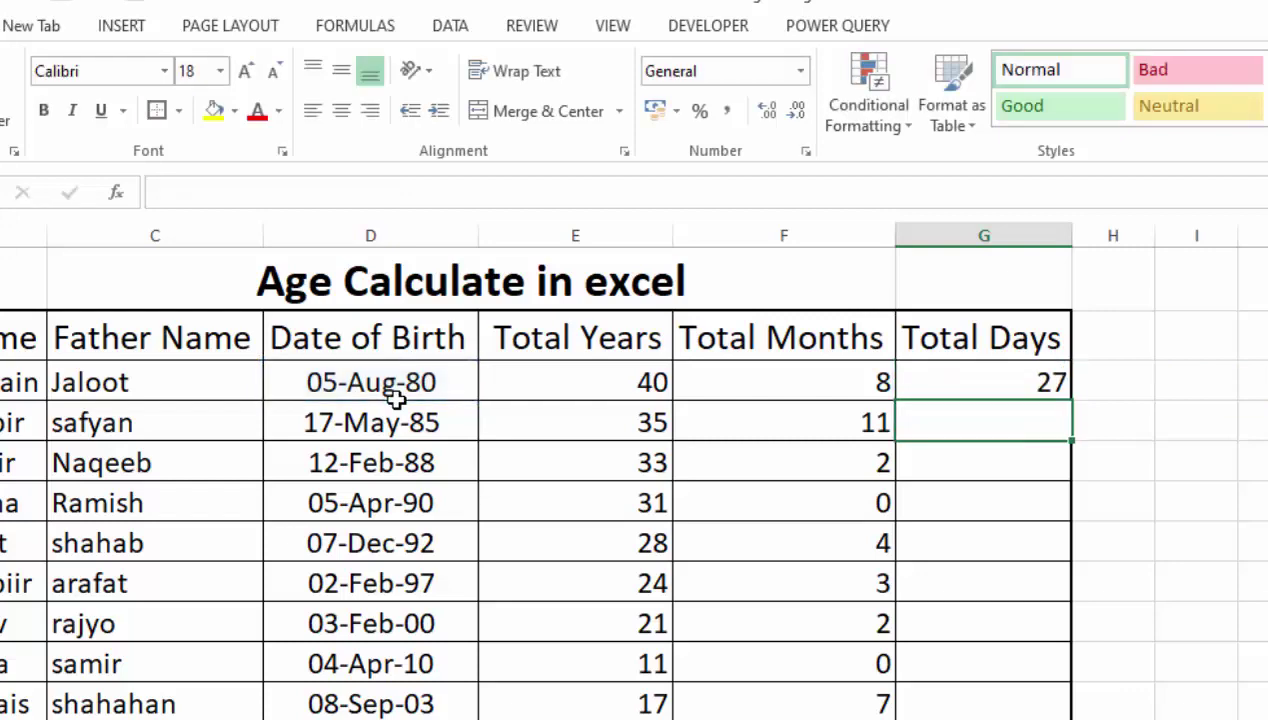
# Fill the days formula in G3 down the Total Days column to the last person
pyautogui.click(995, 378)
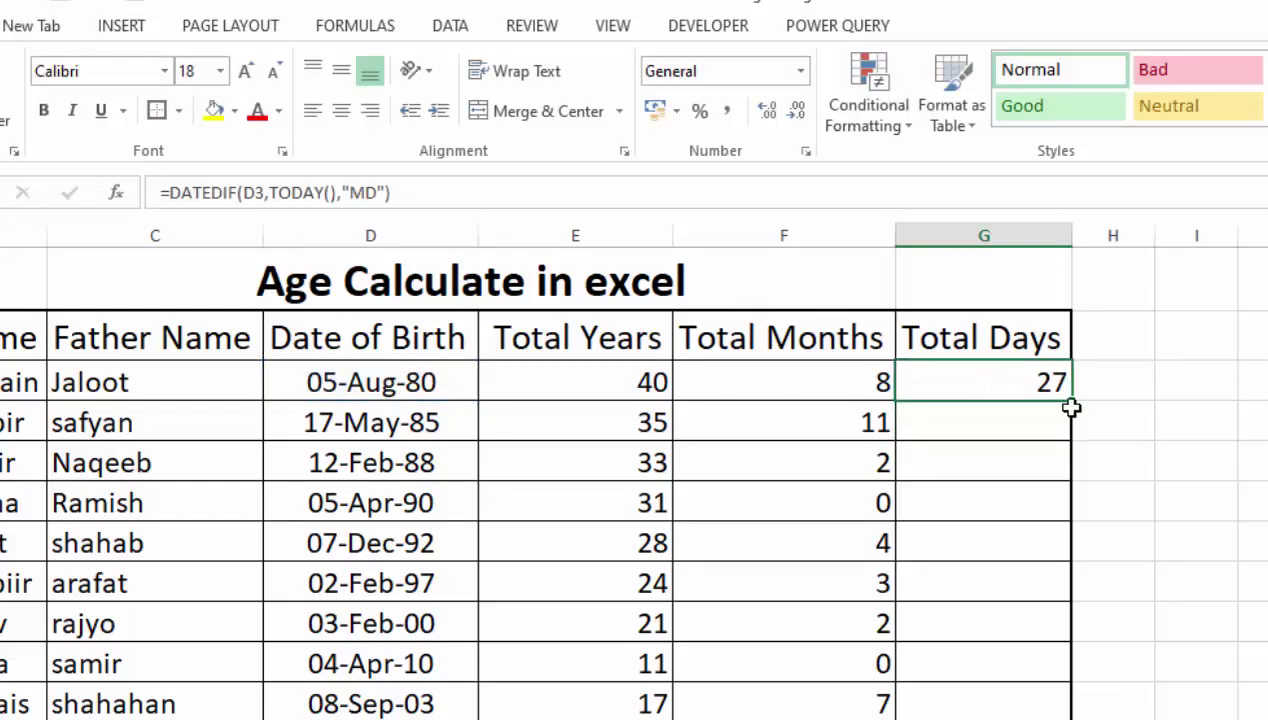
pyautogui.click(1083, 398)
pyautogui.click(1047, 386)
pyautogui.doubleClick(1076, 401)
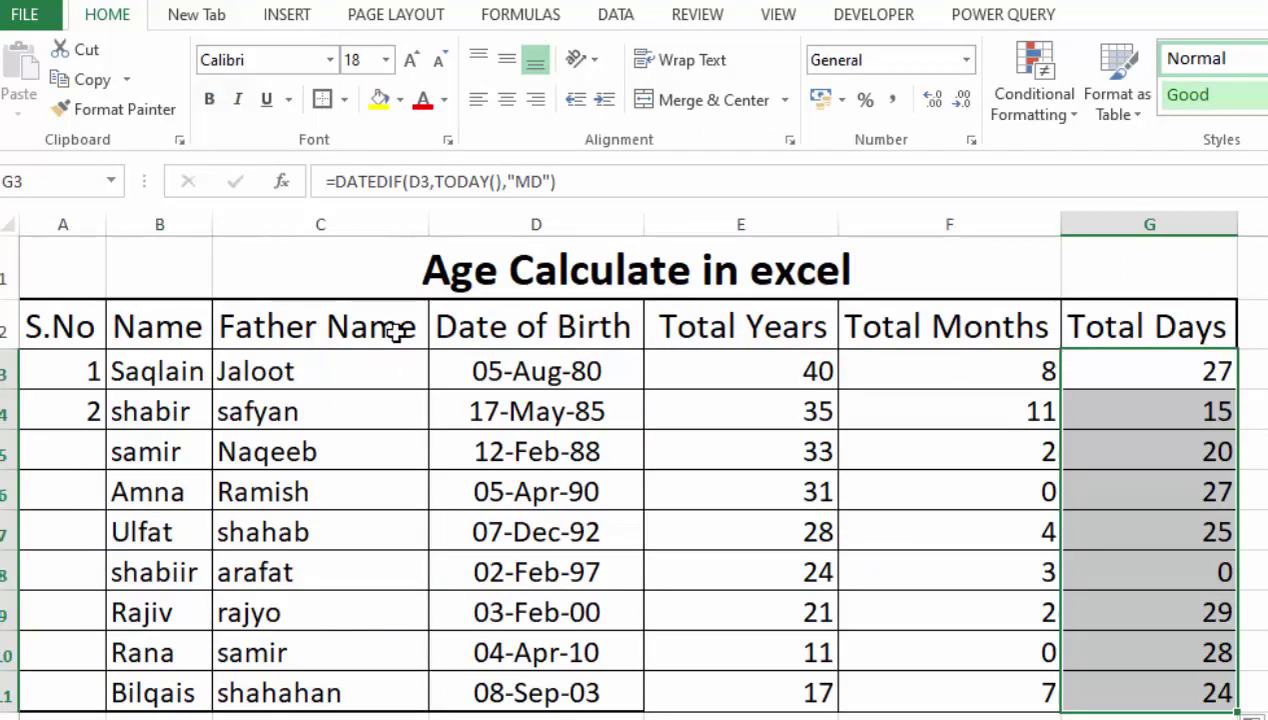
# Make header row 2 taller and center the headings in A2:G2 both horizontally and vertically
pyautogui.moveTo(8, 349); pyautogui.dragTo(10, 375)
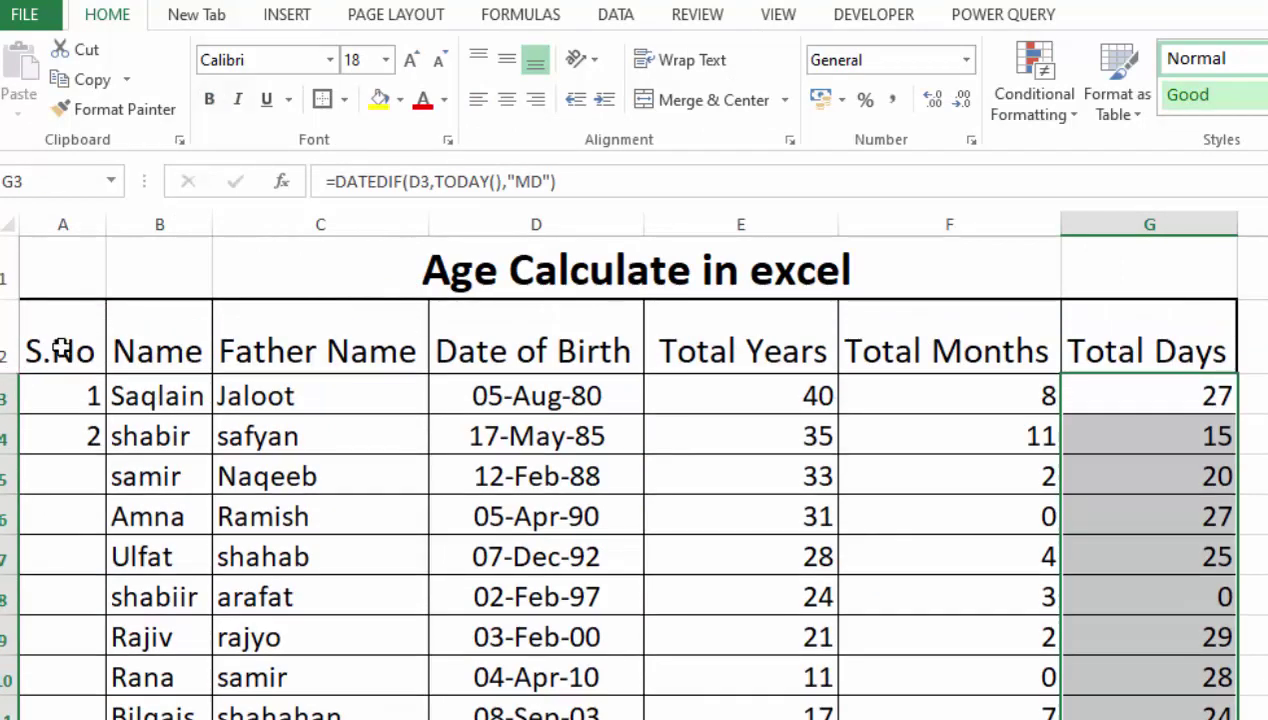
pyautogui.click(100, 344)
pyautogui.moveTo(100, 344); pyautogui.dragTo(1126, 351)
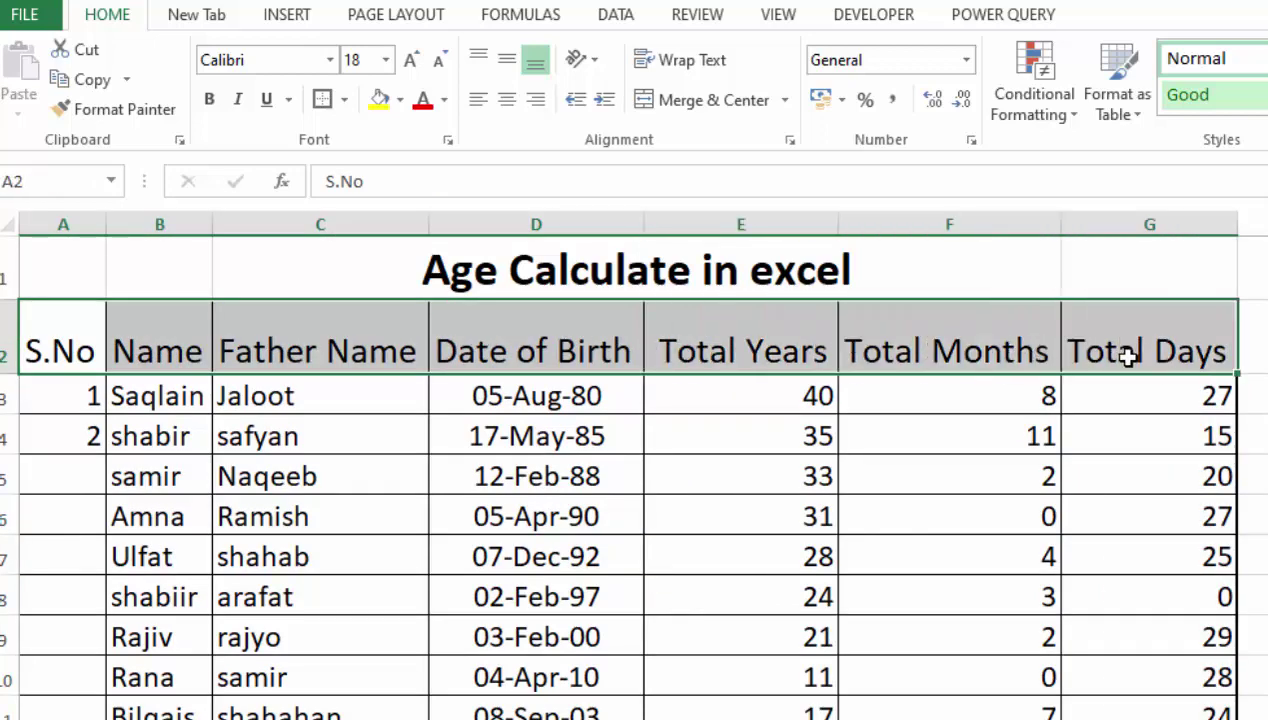
pyautogui.click(523, 101)
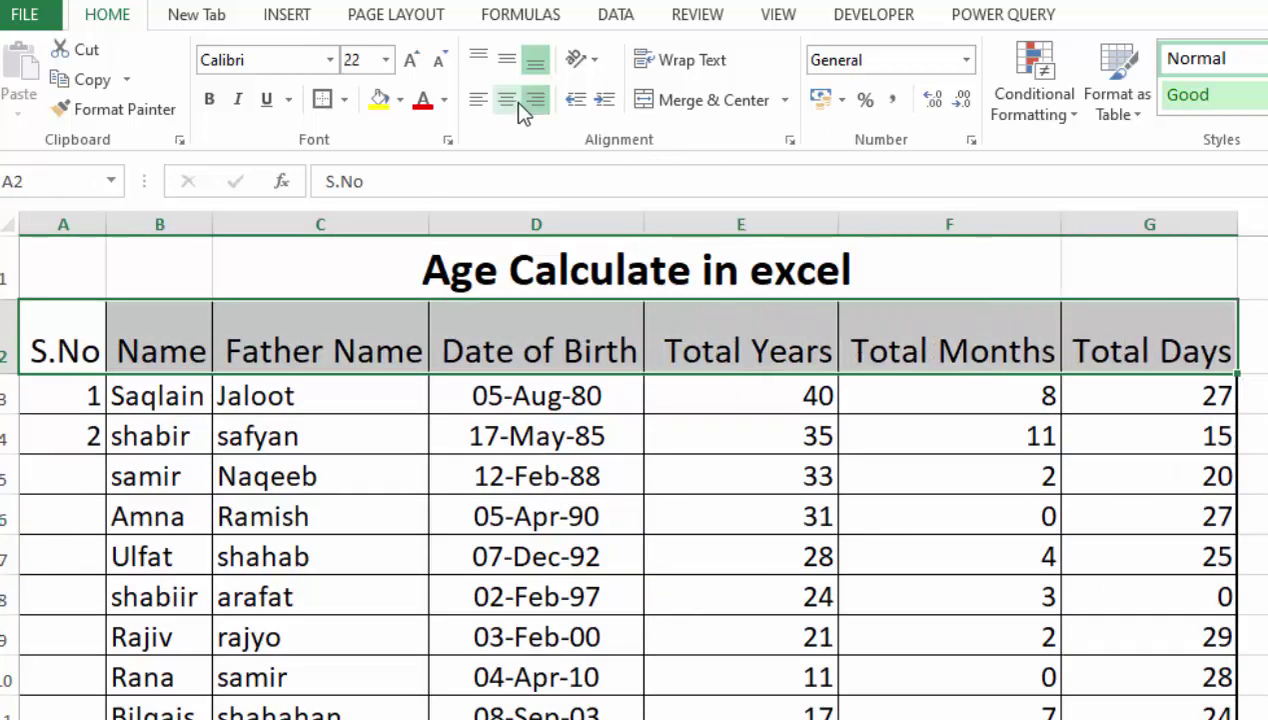
pyautogui.click(508, 101)
pyautogui.click(507, 62)
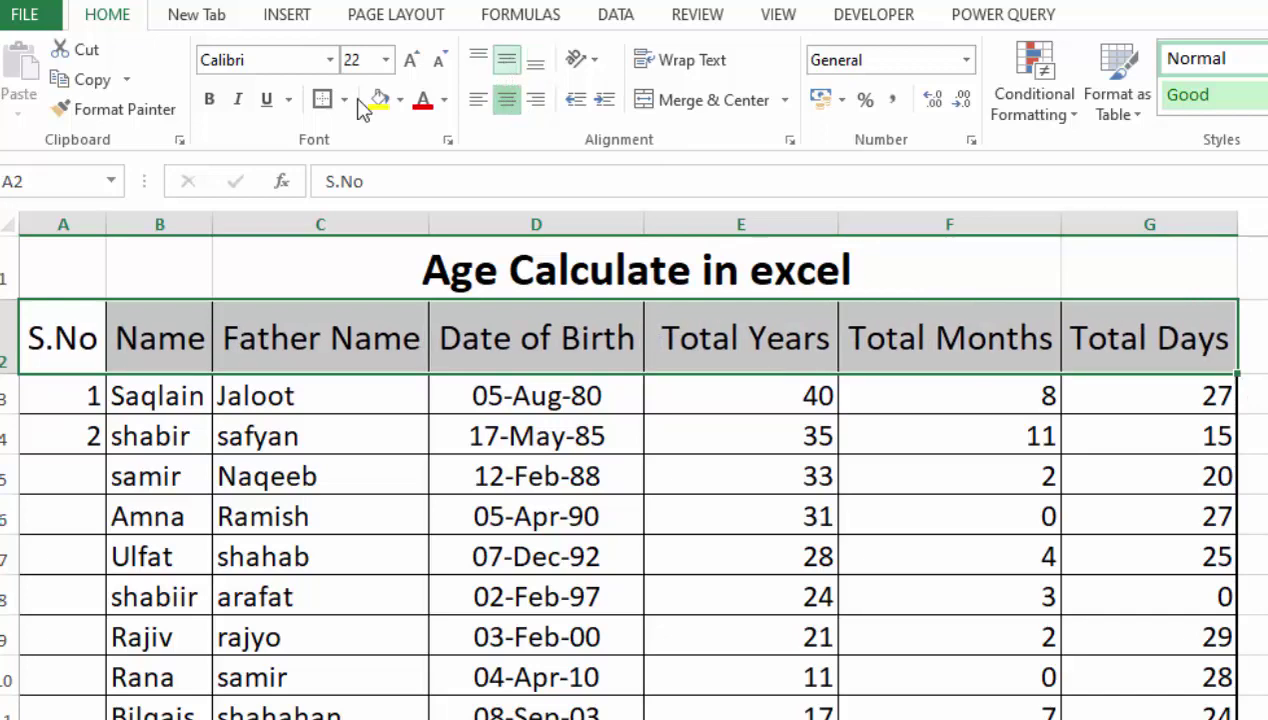
# Format the headings in A2:G2 as bold, underlined white text on a dark blue fill
pyautogui.click(267, 100)
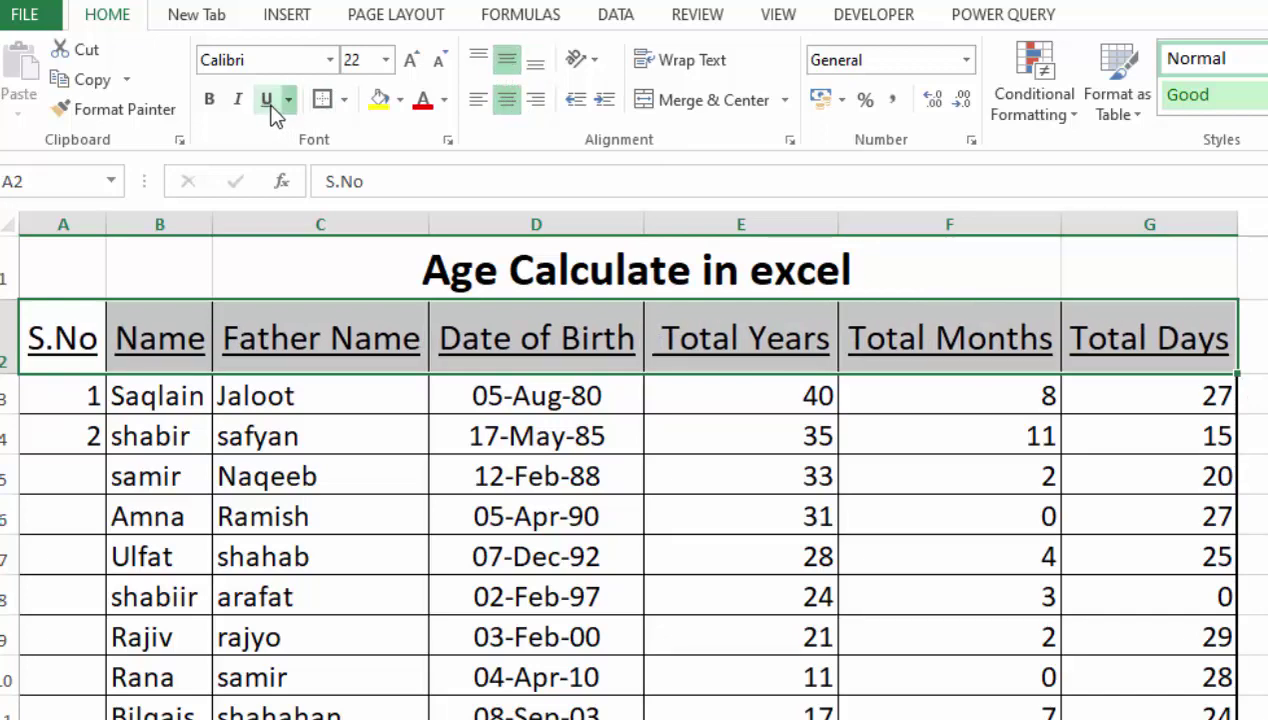
pyautogui.click(209, 102)
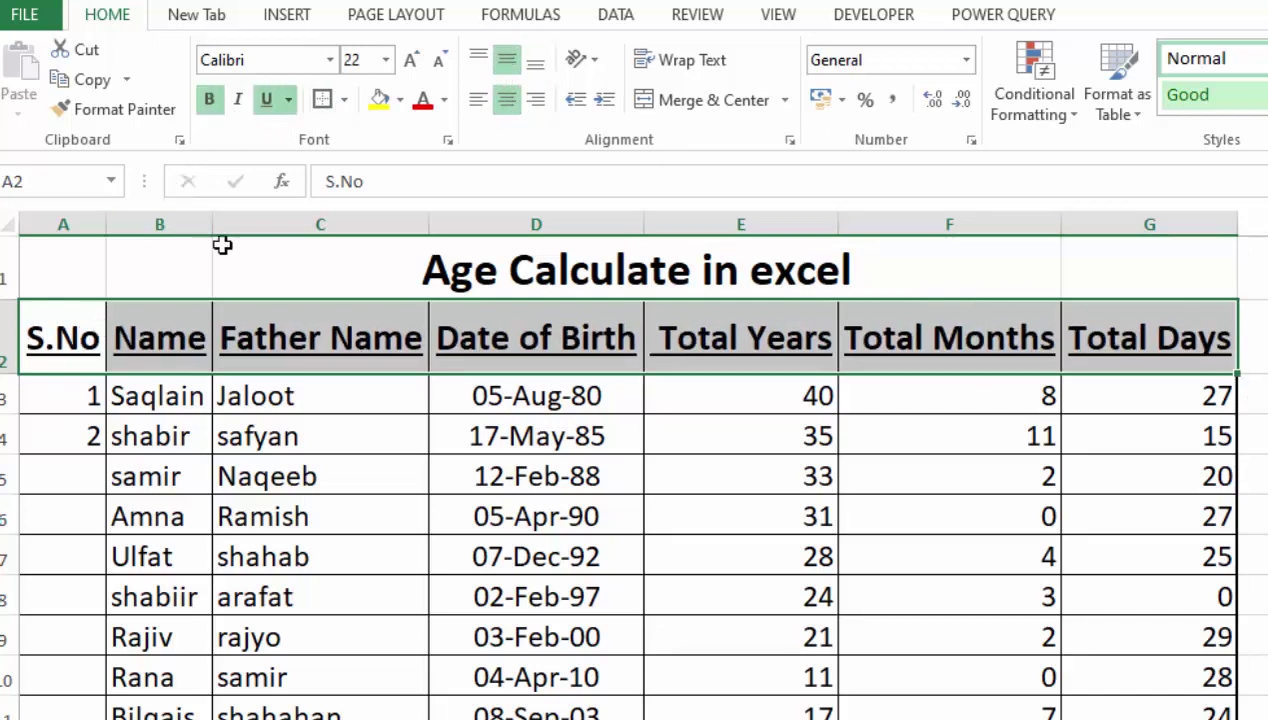
pyautogui.click(401, 103)
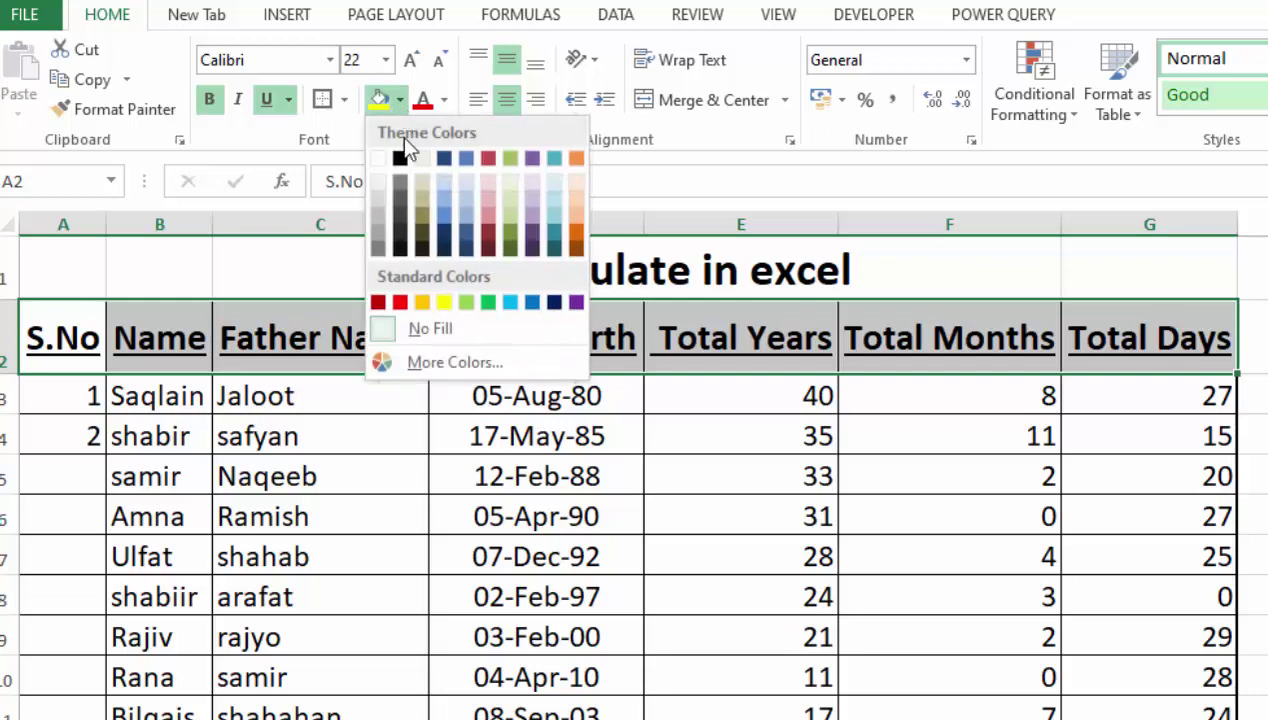
pyautogui.click(556, 305)
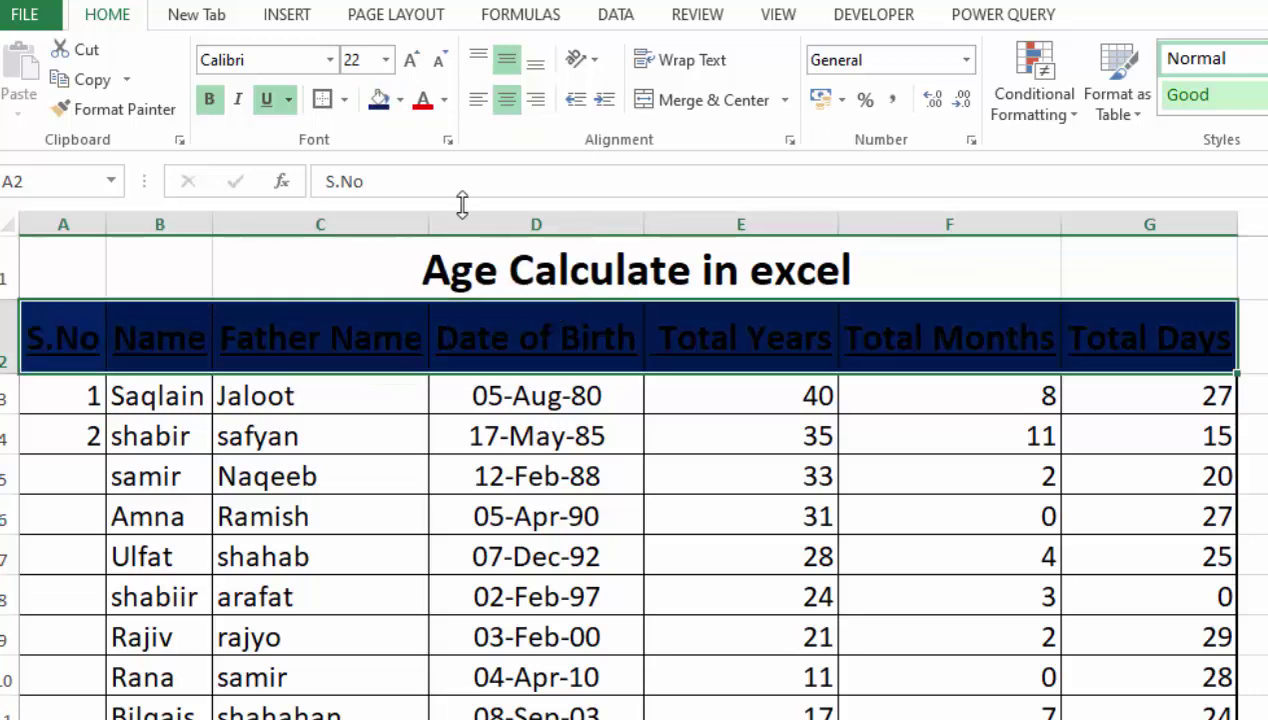
pyautogui.click(446, 110)
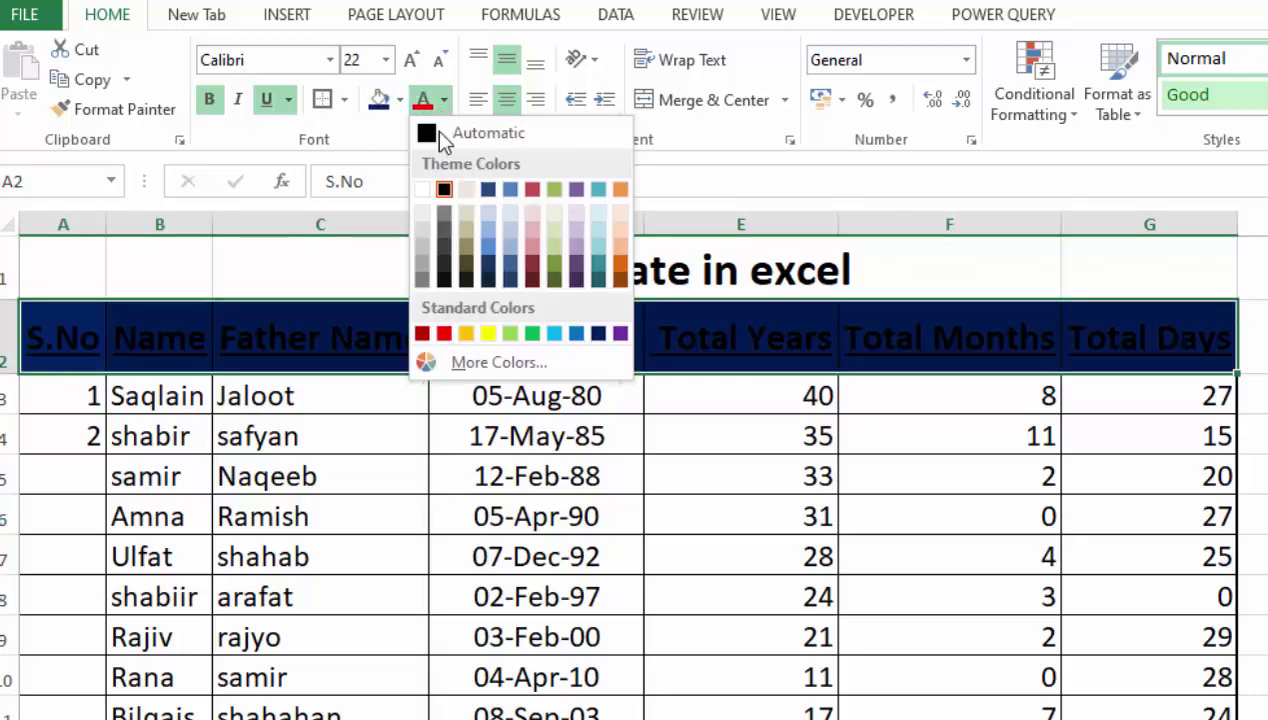
pyautogui.click(423, 187)
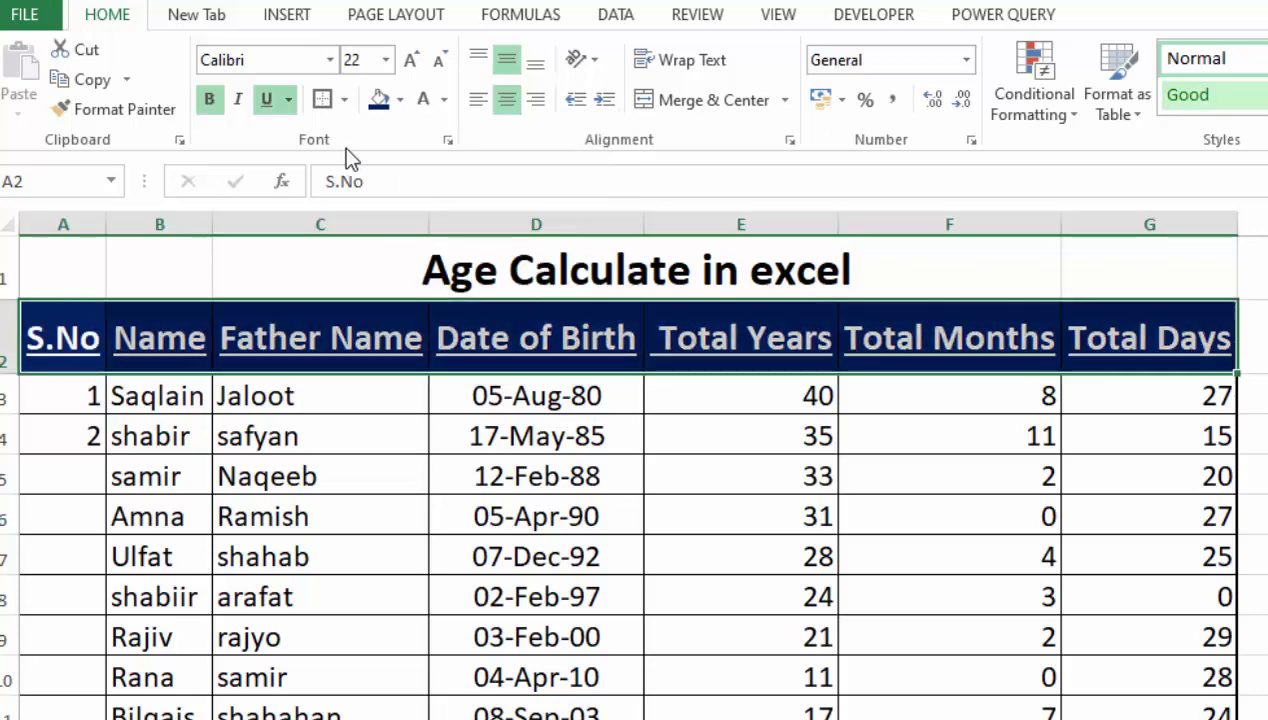
pyautogui.click(1266, 637)
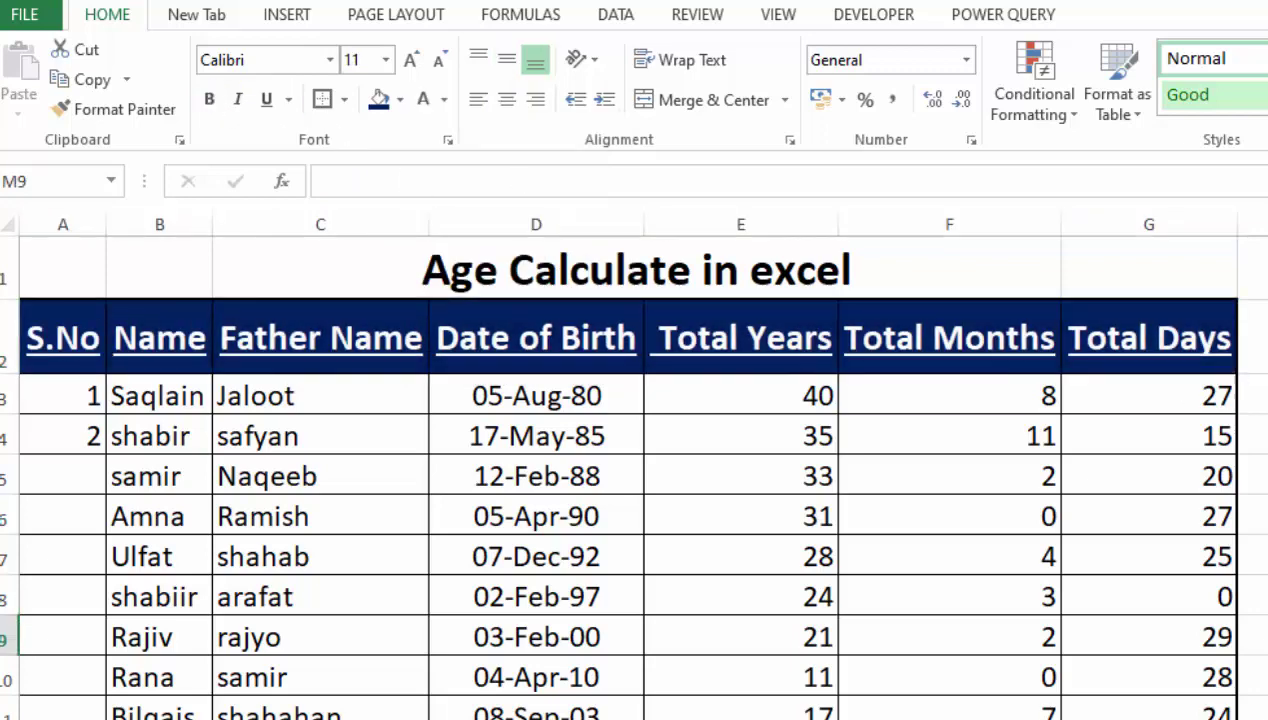
# Extend the title in C1 to read "Age Calculate calculation from To date in excel"
pyautogui.doubleClick(688, 266)
pyautogui.write('CALCU')
pyautogui.press('BackSpace')
pyautogui.press('BackSpace')
pyautogui.press('BackSpace')
pyautogui.press('BackSpace')
pyautogui.press('BackSpace')
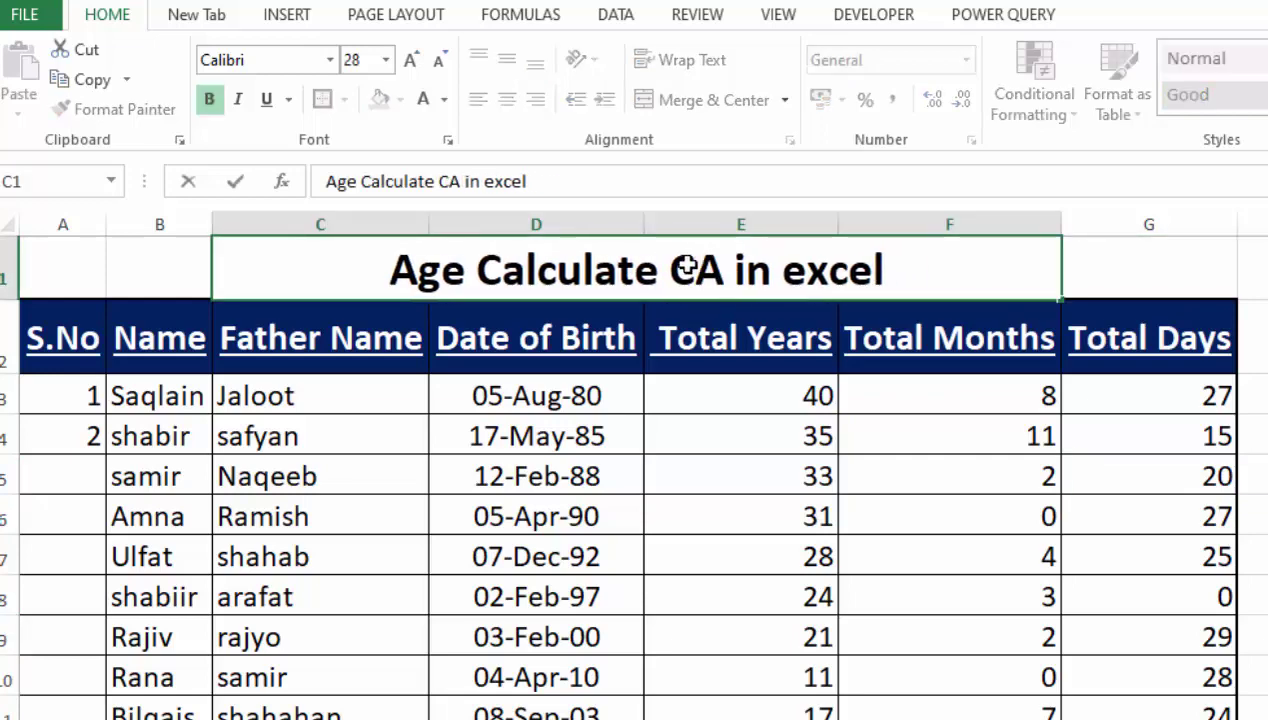
pyautogui.write('calculate')
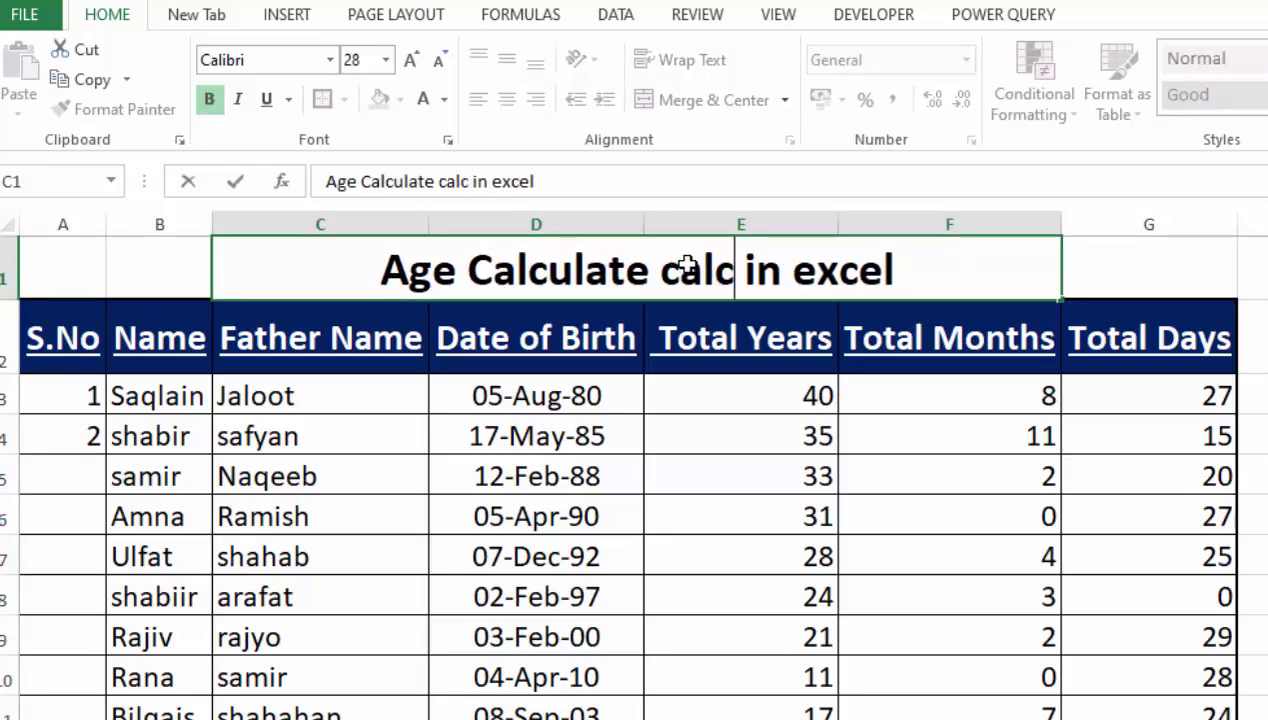
pyautogui.press('BackSpace')
pyautogui.write('ion from')
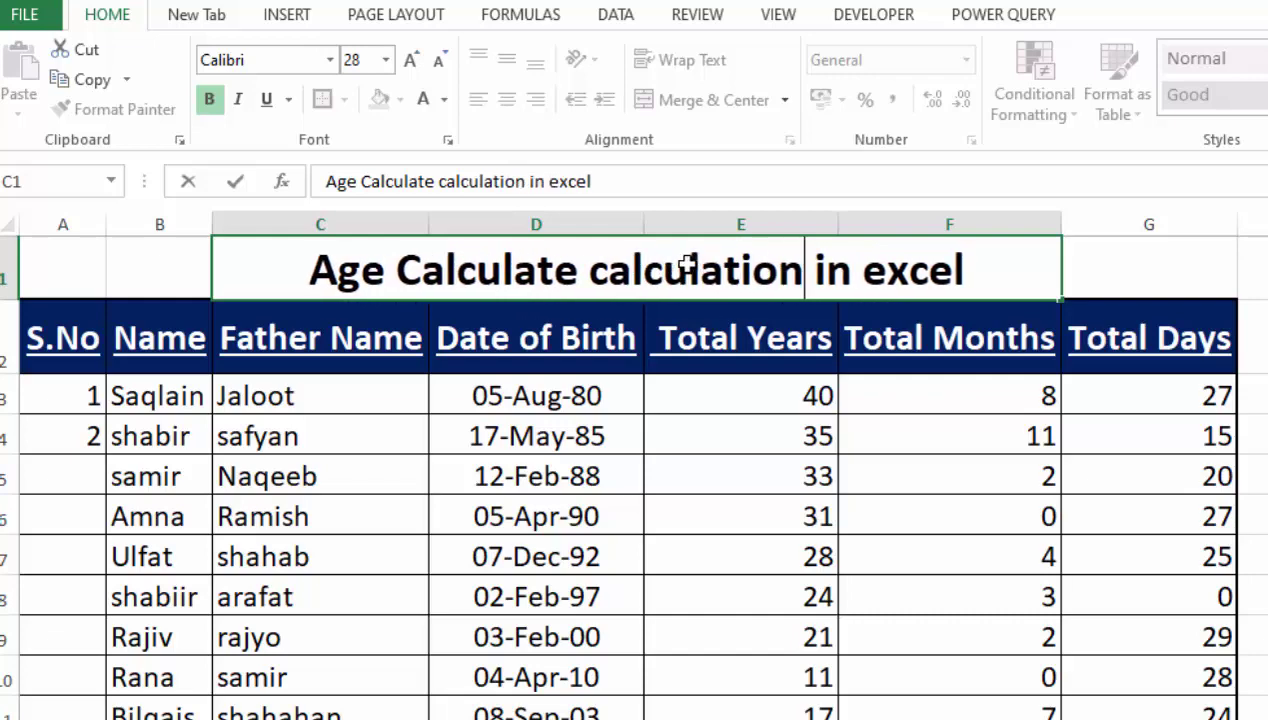
pyautogui.write(' d')
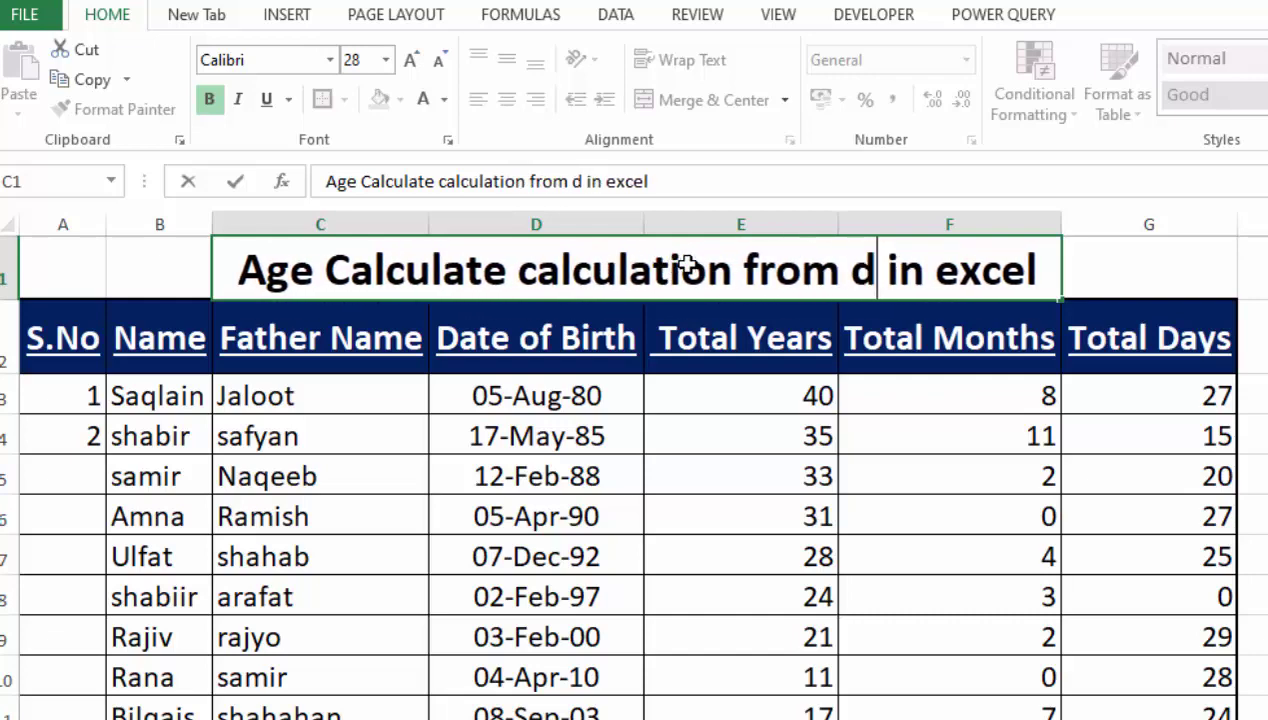
pyautogui.press('BackSpace')
pyautogui.write('To date')
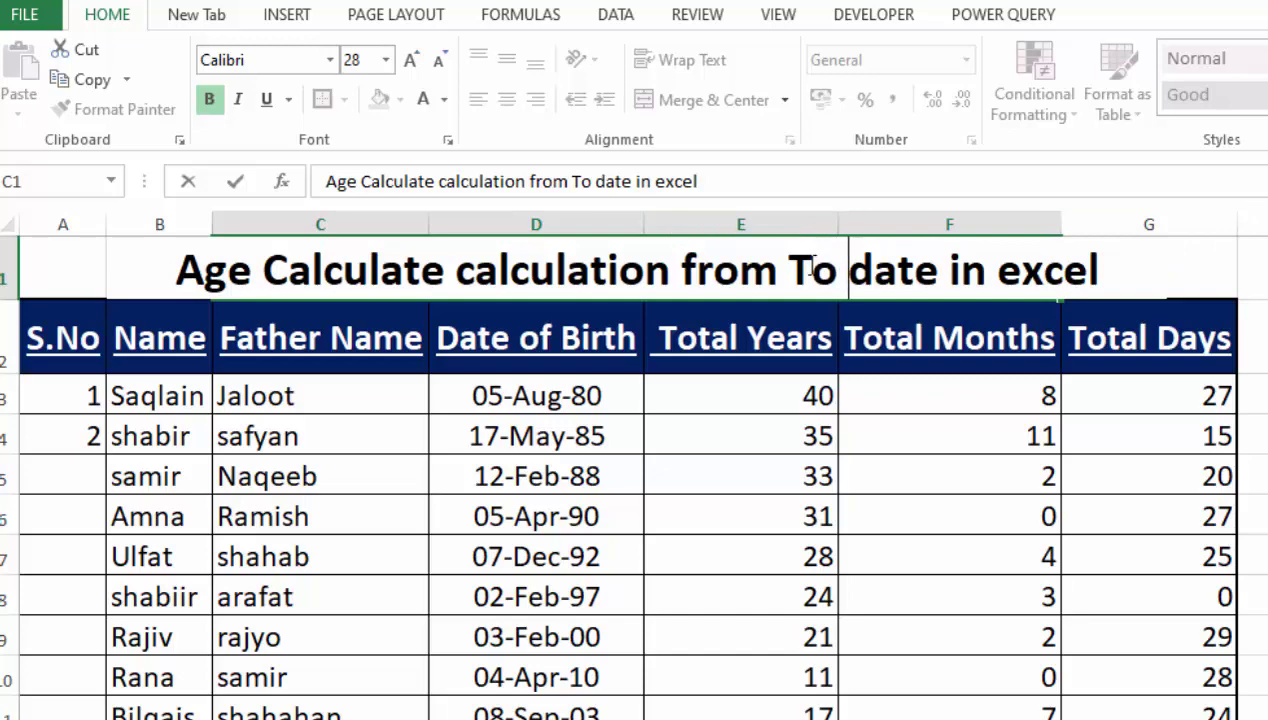
# Break the title in C1 onto a second line before "To date in excel" and heighten row 1 to fit both lines
pyautogui.hotkey('alt', 'Return')
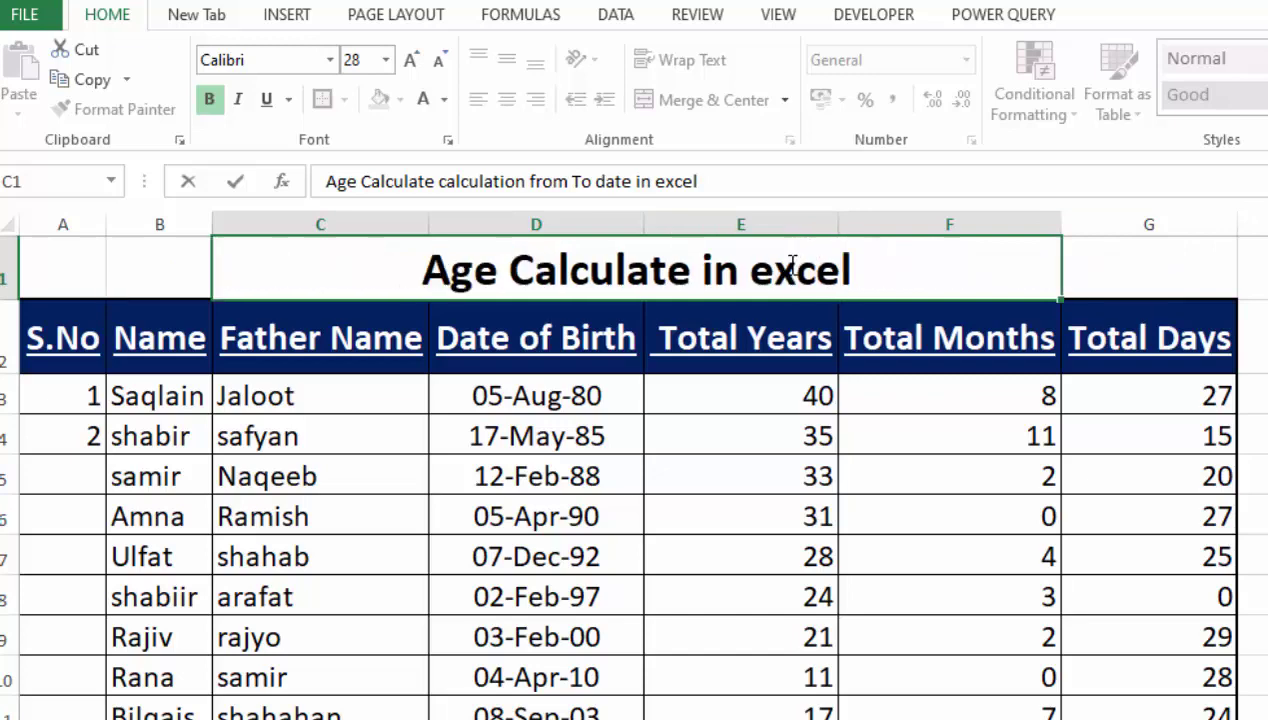
pyautogui.press('Return')
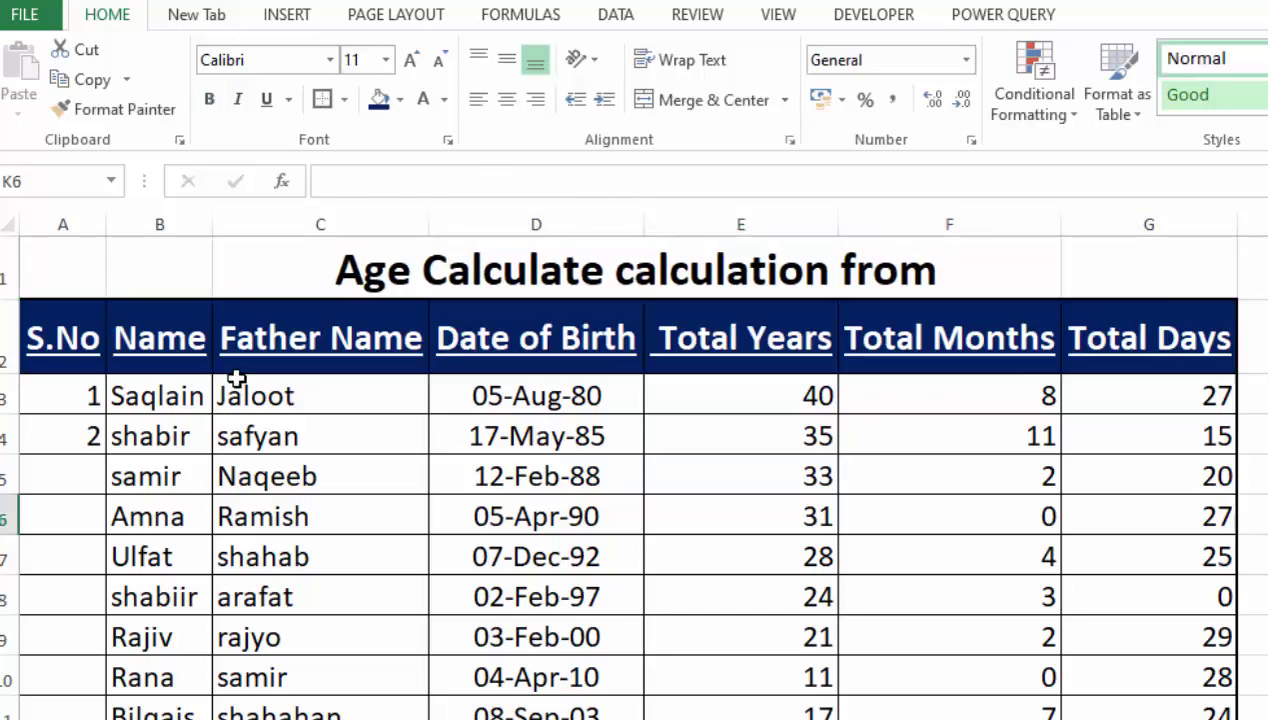
pyautogui.doubleClick(5, 297)
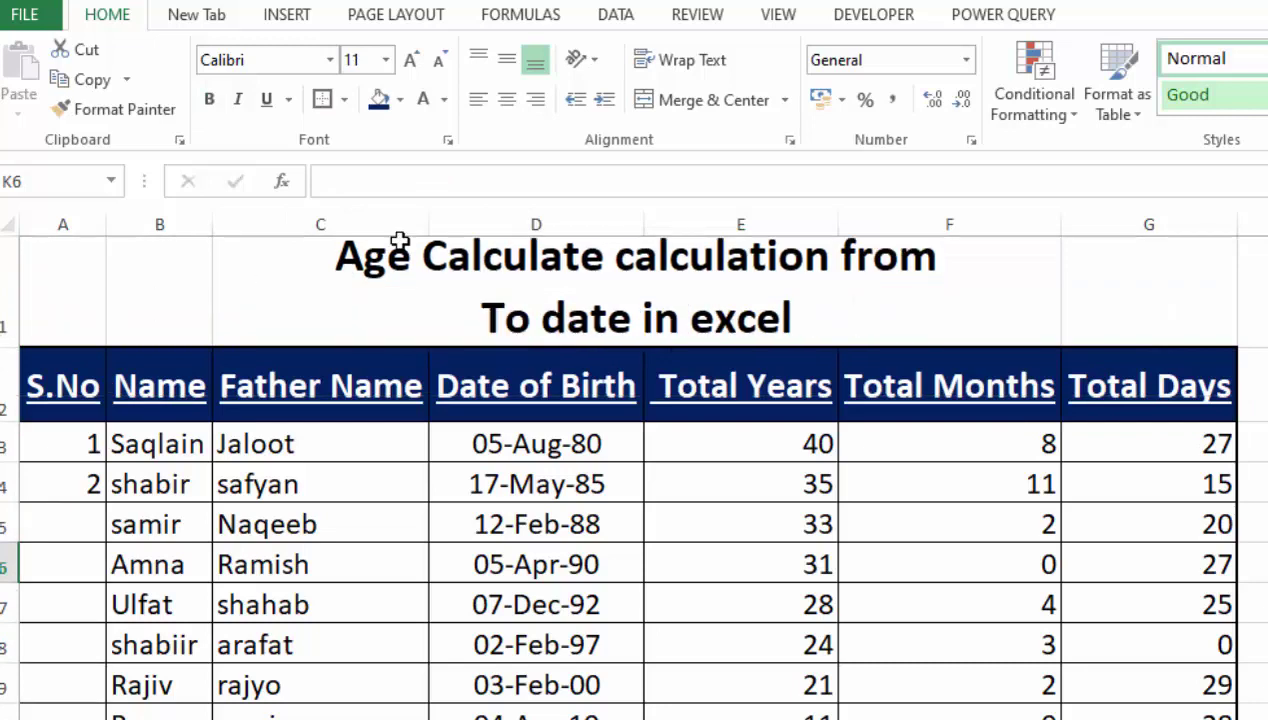
pyautogui.click(500, 283)
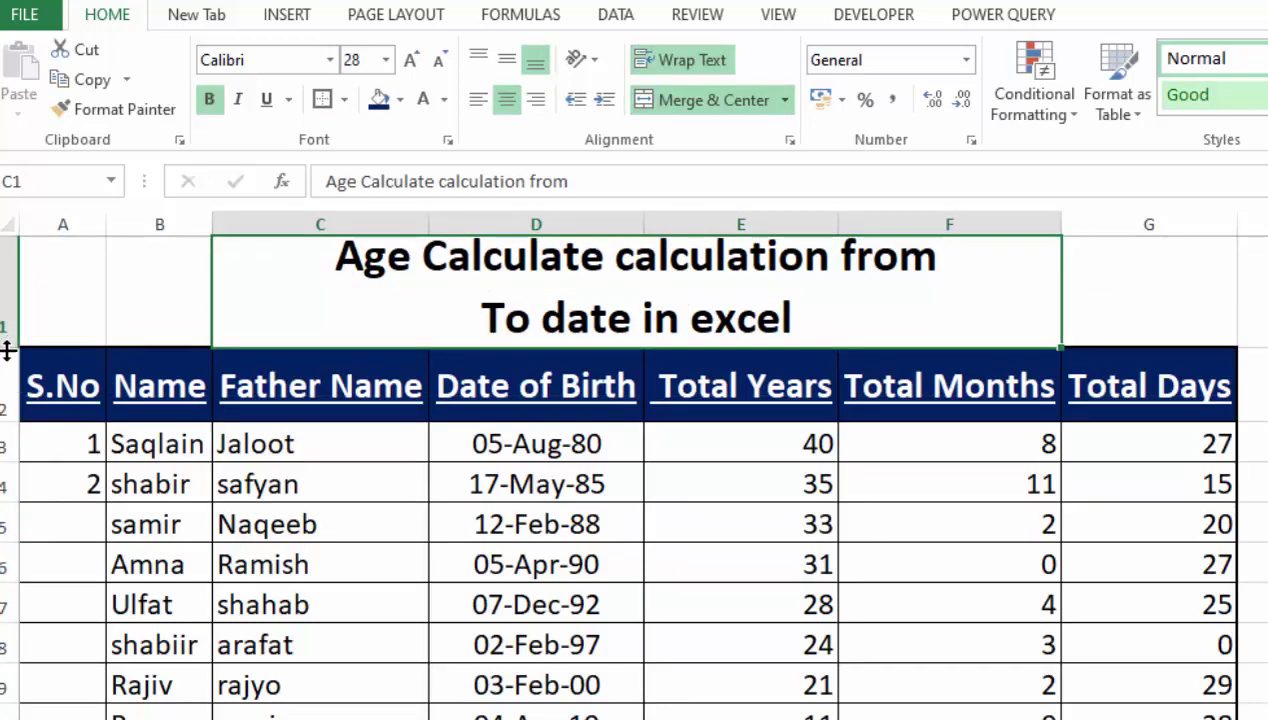
pyautogui.moveTo(8, 347); pyautogui.dragTo(8, 355)
pyautogui.click(1266, 717)
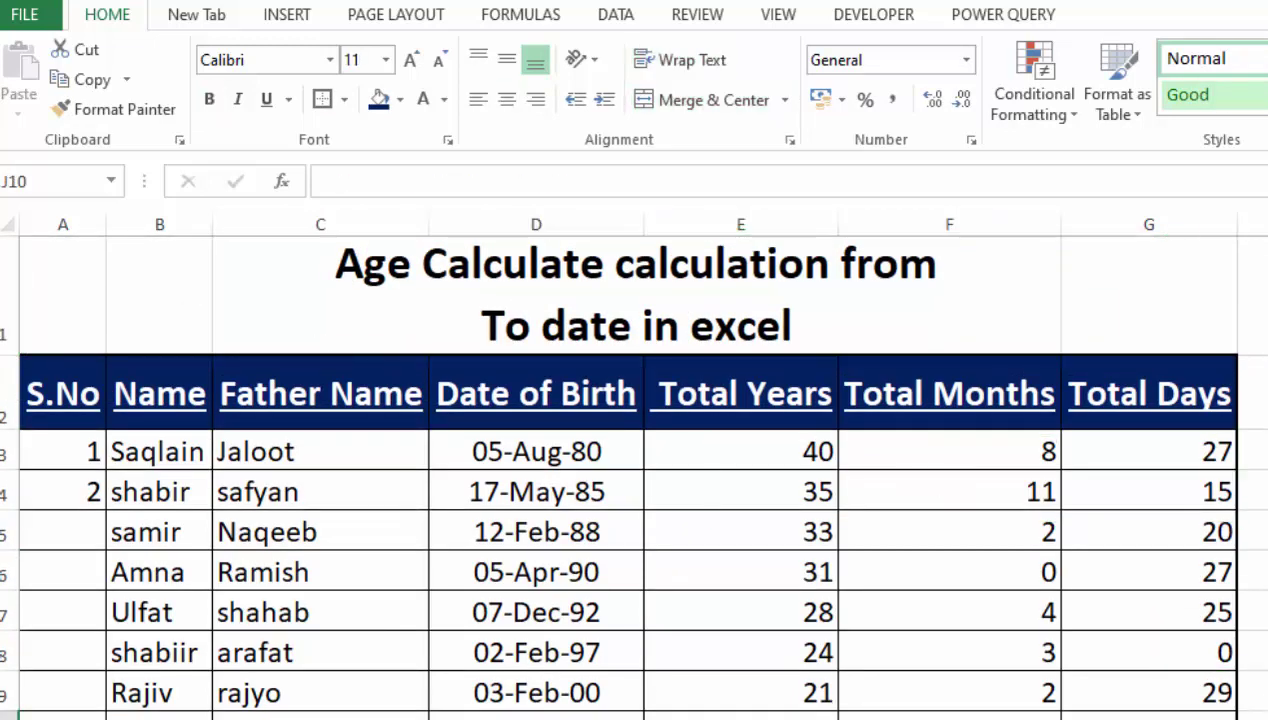